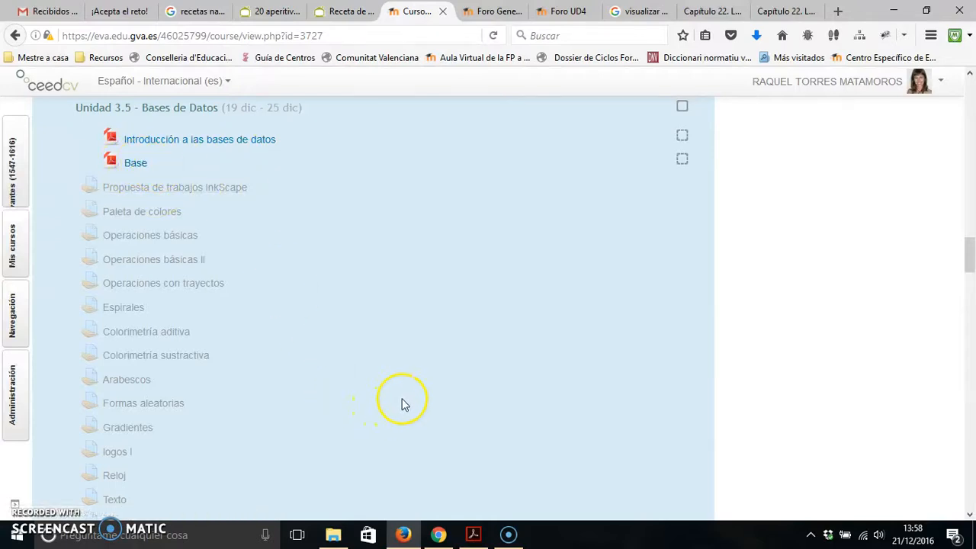
Bring up the Comenzar con Base PDF guide in Acrobat Reader, and launch LibreOffice Base from the LibreOffice 5.2 programs.
{"action": "left_click", "coordinate": [489, 540]}
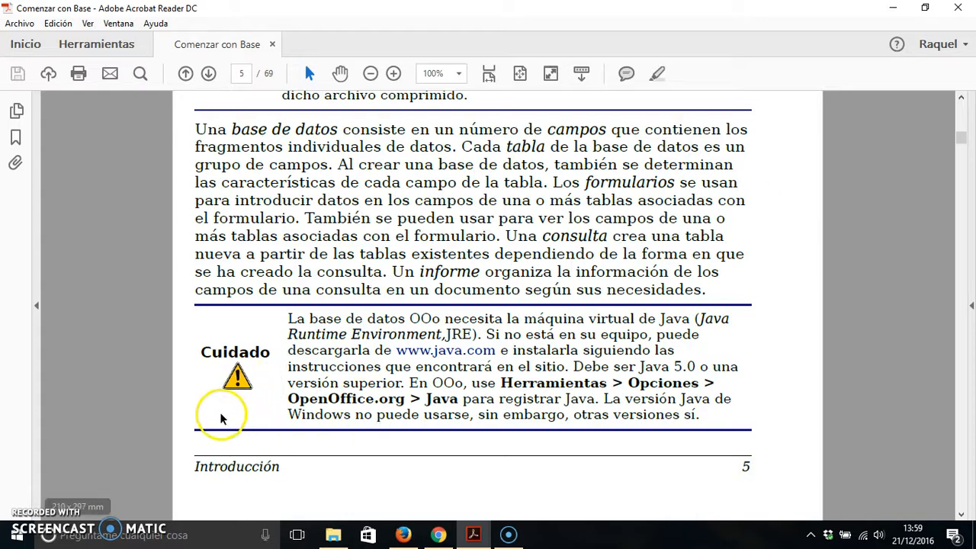
{"action": "left_click", "coordinate": [16, 535]}
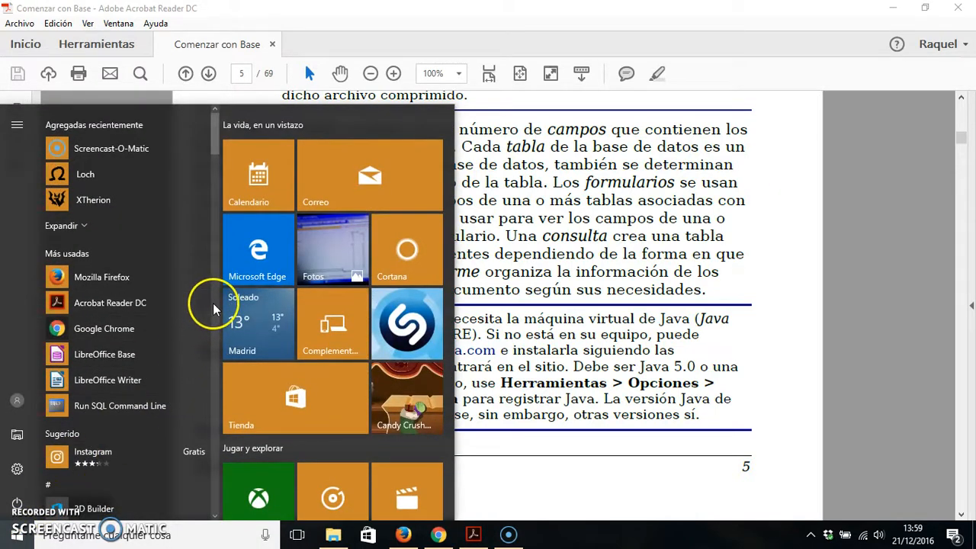
{"action": "scroll", "coordinate": [213, 309], "scroll_direction": "down", "scroll_amount": 15}
{"action": "scroll", "coordinate": [214, 315], "scroll_direction": "down", "scroll_amount": 5}
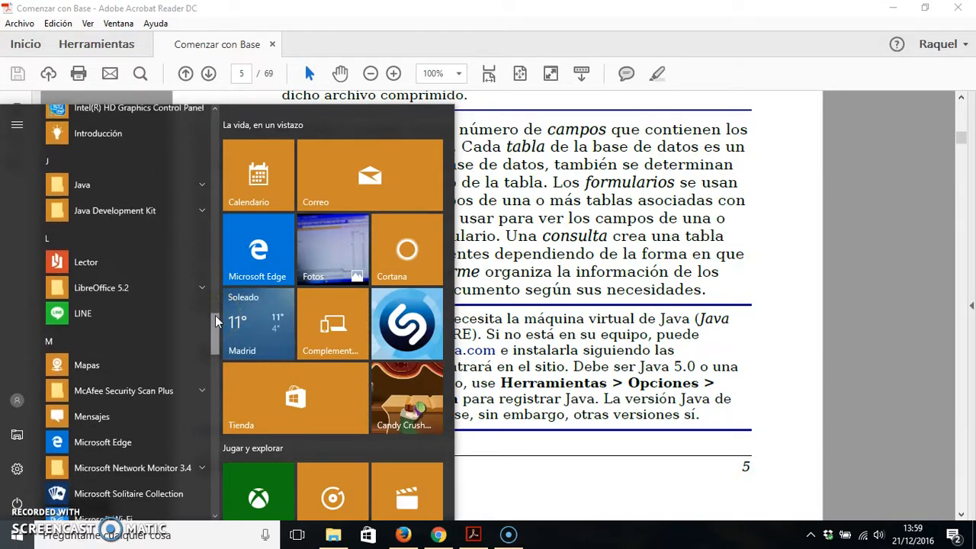
{"action": "left_click", "coordinate": [113, 288]}
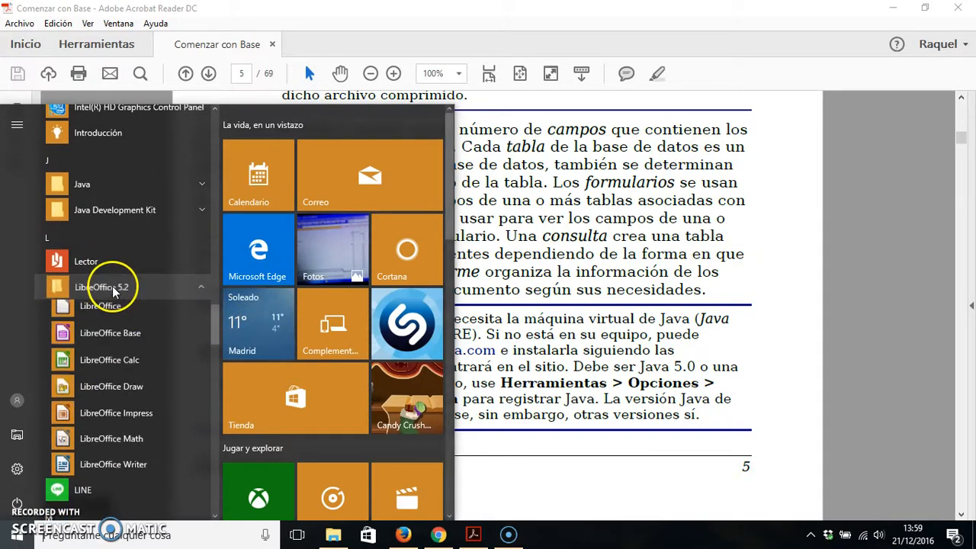
{"action": "left_click", "coordinate": [111, 338]}
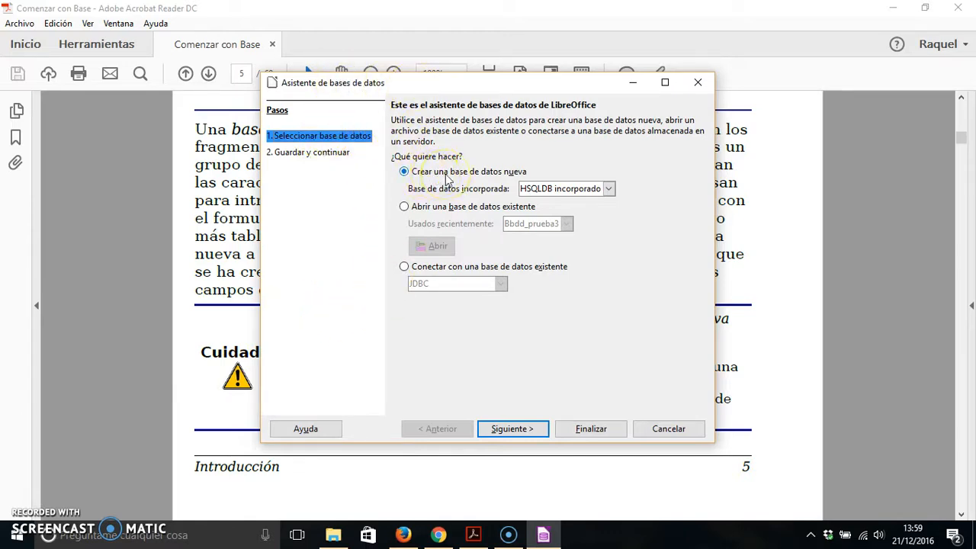
Create a new embedded HSQLDB database, registered and opened for editing, and save it as bbdd_prueba in the base folder.
{"action": "left_click", "coordinate": [509, 429]}
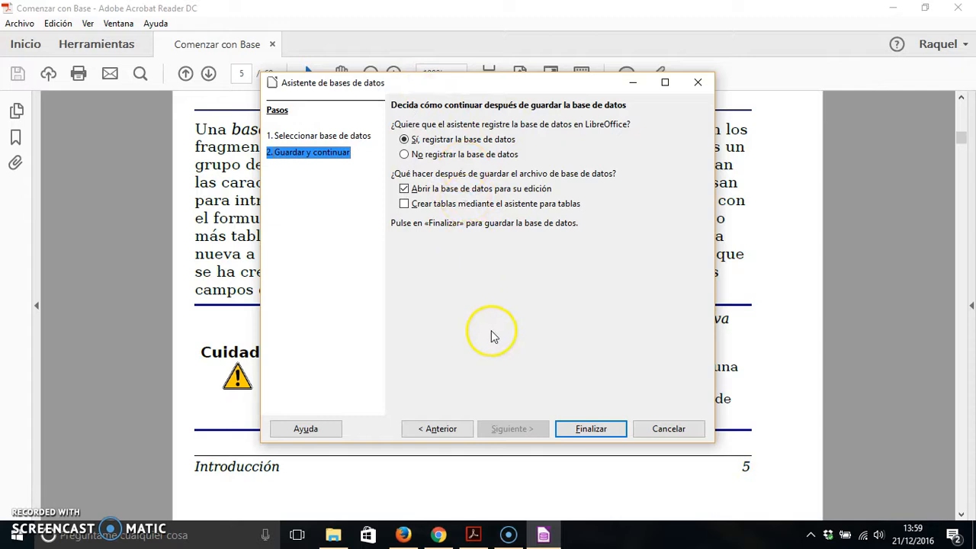
{"action": "left_click", "coordinate": [591, 428]}
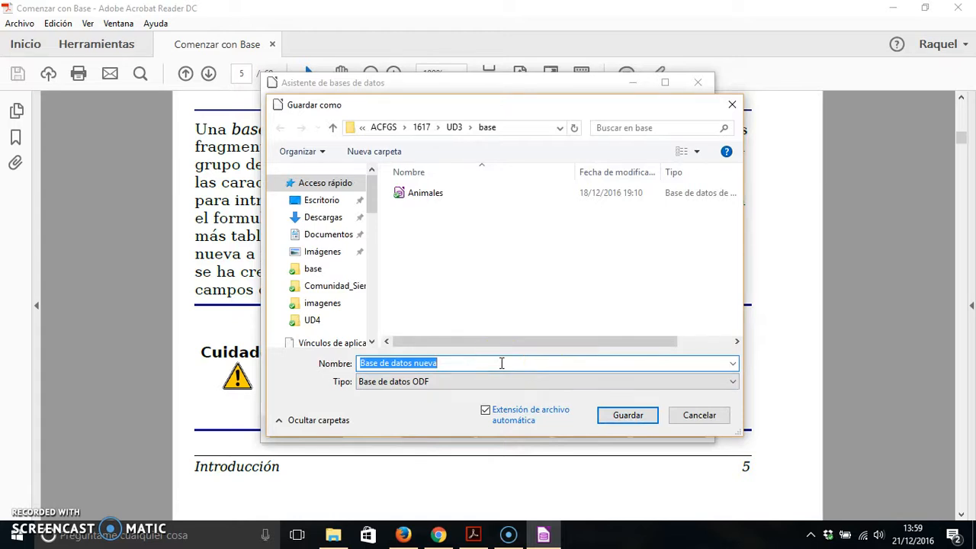
{"action": "type", "text": "bb"}
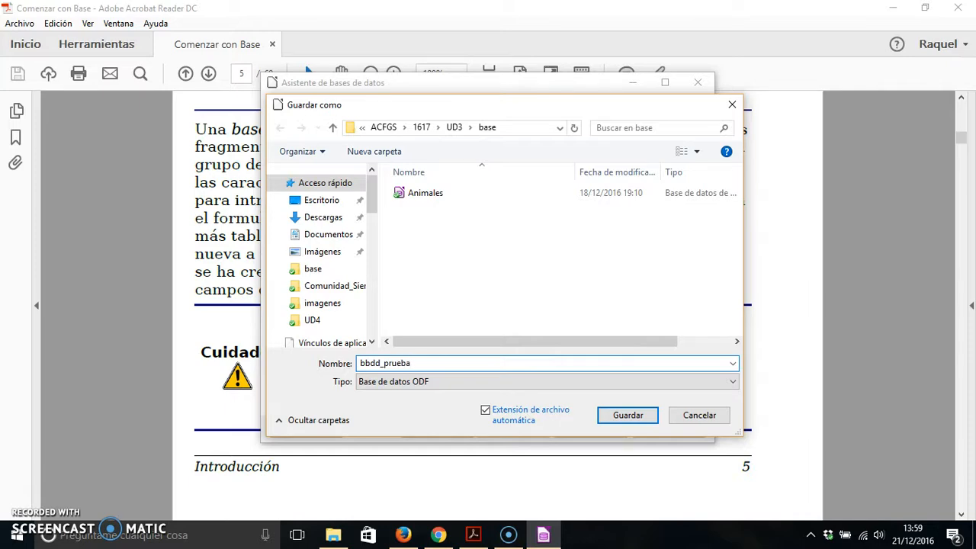
{"action": "type", "text": "dd_prueba"}
{"action": "key", "text": "Return"}
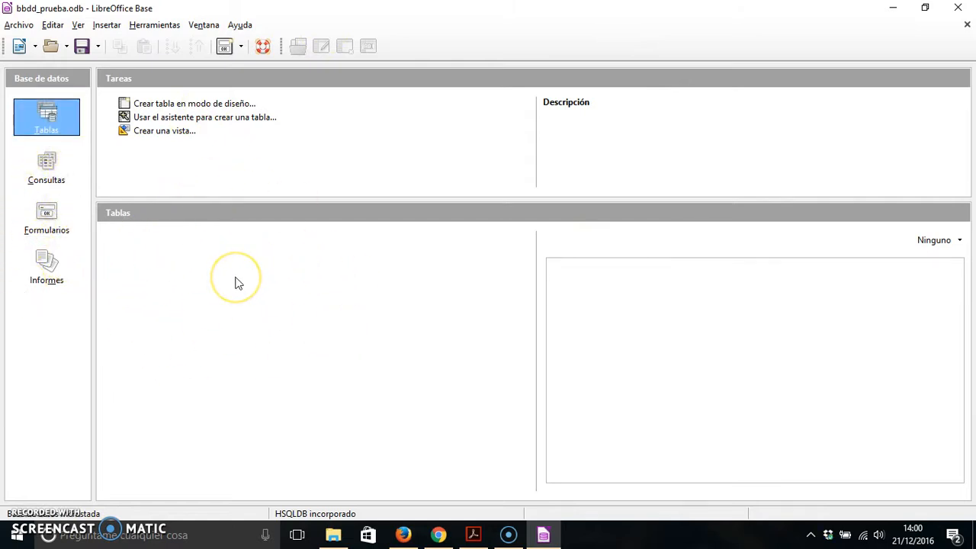
Look through the Consultas, Formularios and Informes sections, and start the table creation wizard from the Tablas section.
{"action": "left_click", "coordinate": [48, 167]}
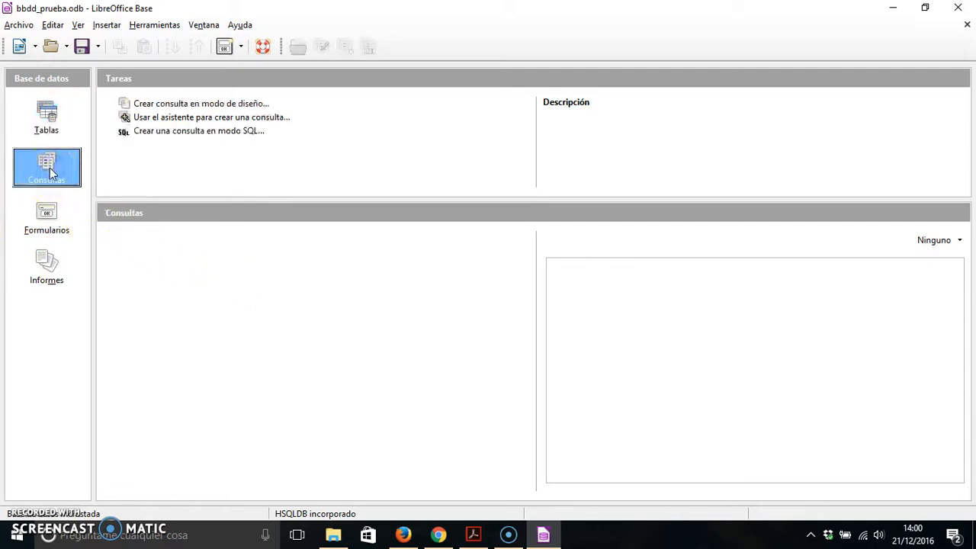
{"action": "left_click", "coordinate": [47, 224]}
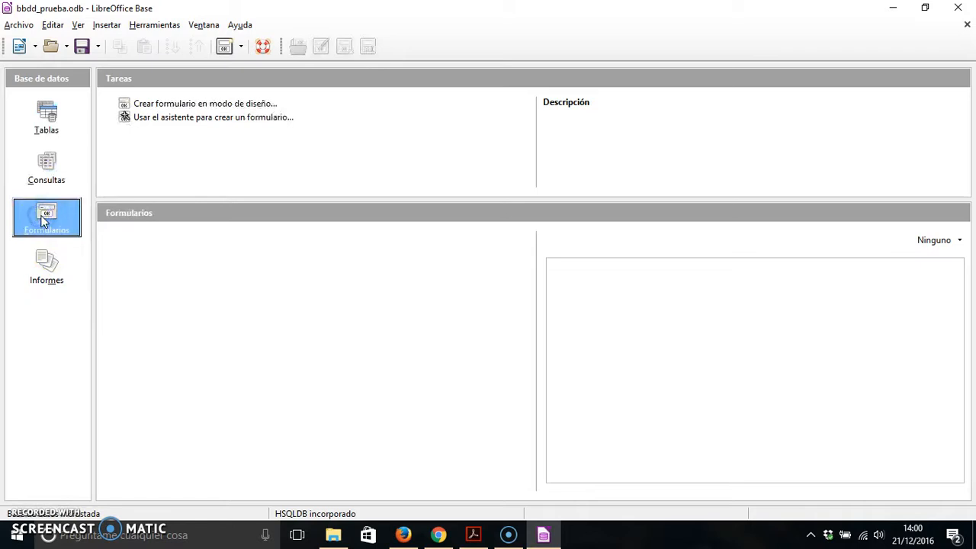
{"action": "left_click", "coordinate": [39, 273]}
{"action": "left_click", "coordinate": [44, 120]}
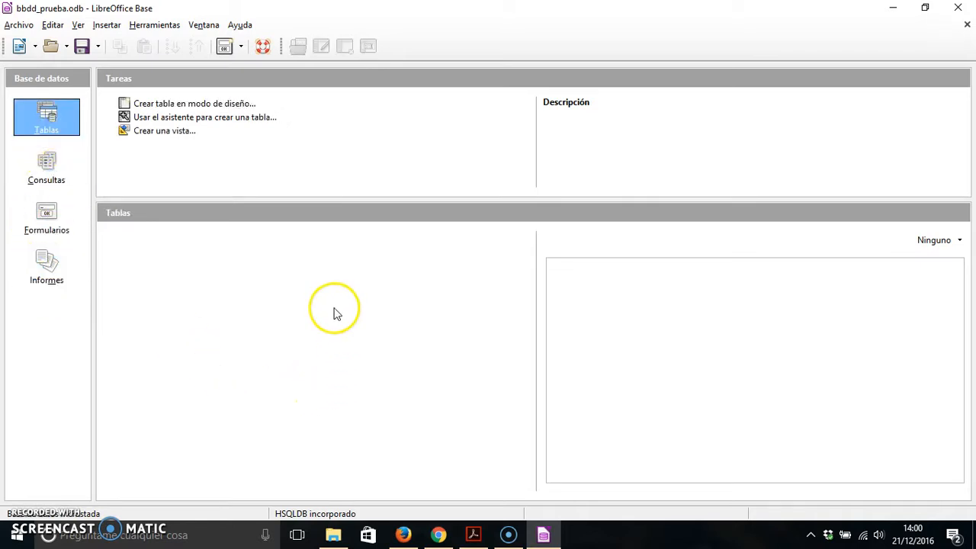
{"action": "left_click", "coordinate": [241, 119]}
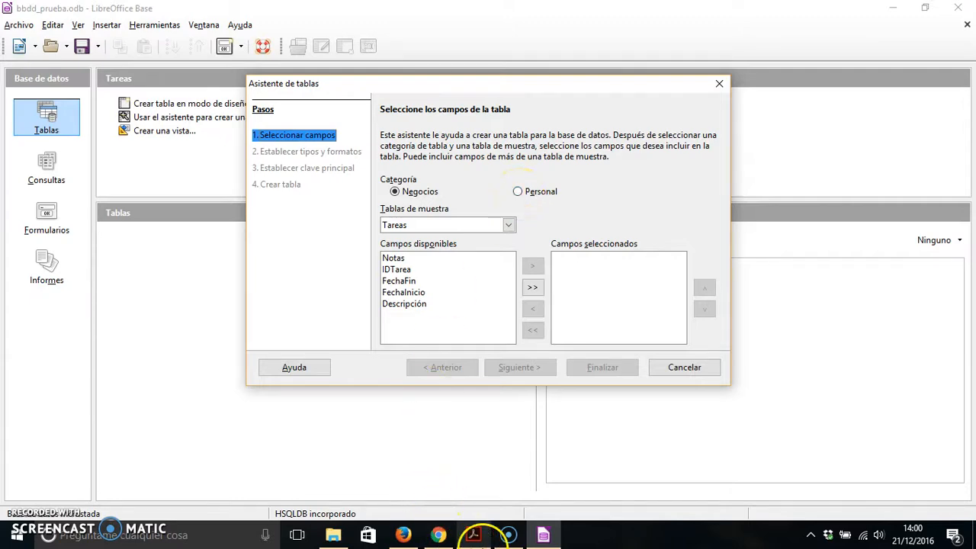
Switch to the Comenzar con Base PDF and read through to the table wizard instructions on selecting fields (Paso 1) on page 10.
{"action": "left_click", "coordinate": [473, 536]}
{"action": "scroll", "coordinate": [524, 288], "scroll_direction": "down", "scroll_amount": 15}
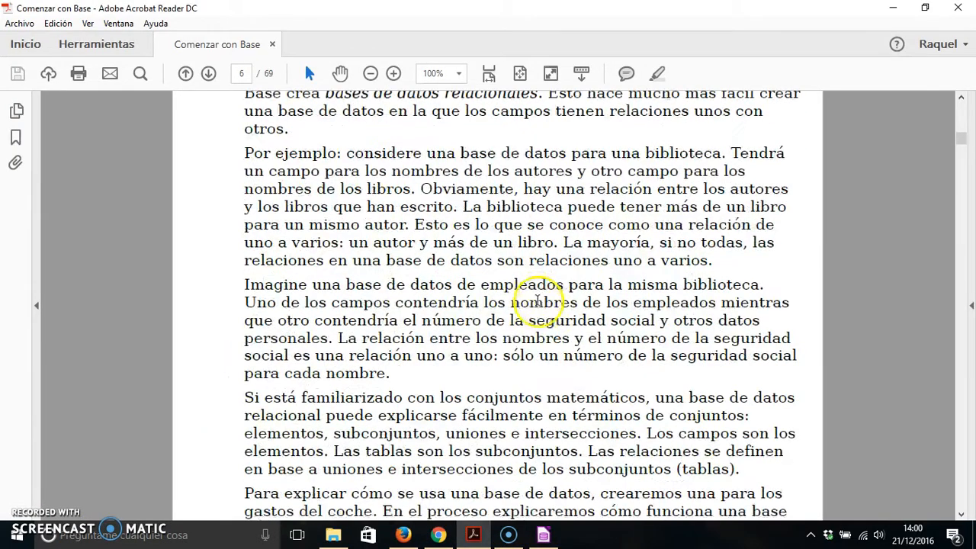
{"action": "scroll", "coordinate": [523, 288], "scroll_direction": "down", "scroll_amount": 15}
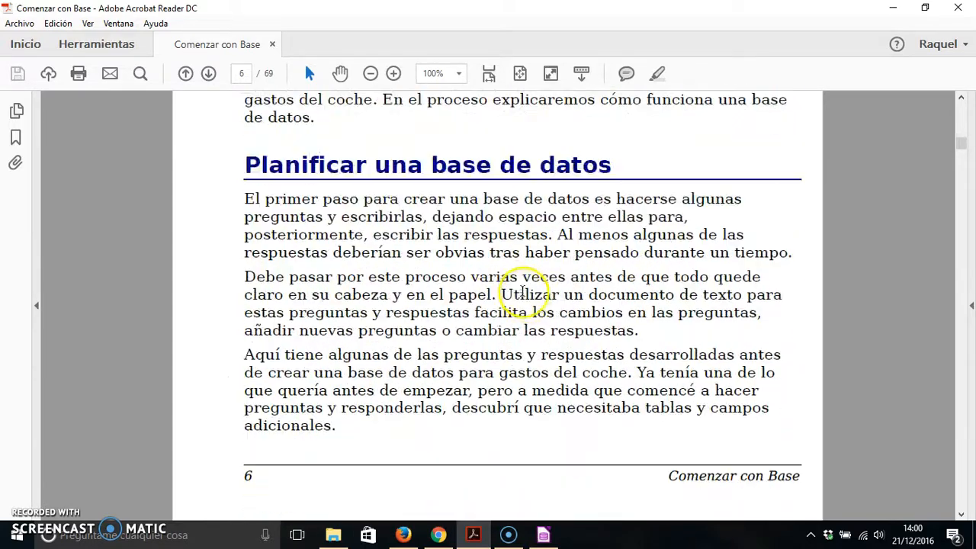
{"action": "scroll", "coordinate": [518, 291], "scroll_direction": "down", "scroll_amount": 15}
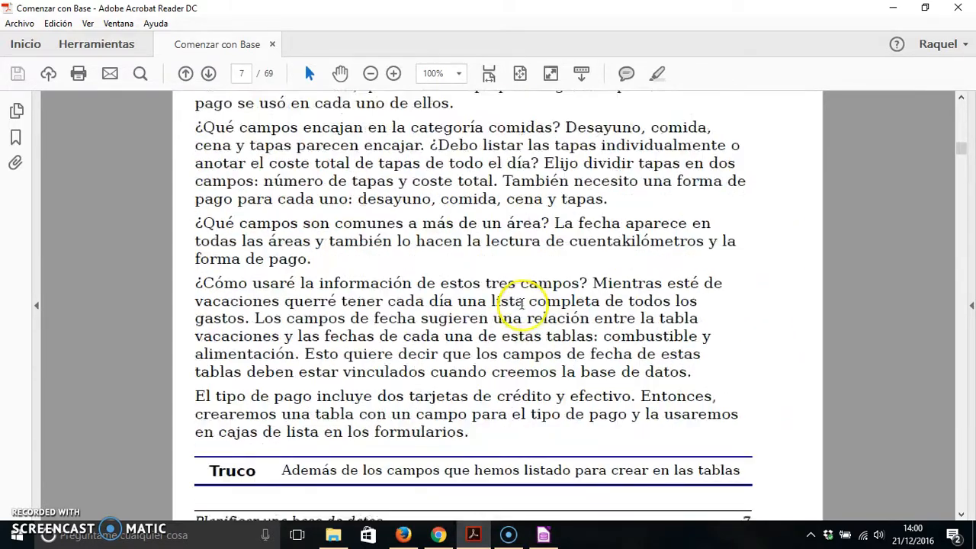
{"action": "scroll", "coordinate": [522, 302], "scroll_direction": "down", "scroll_amount": 2}
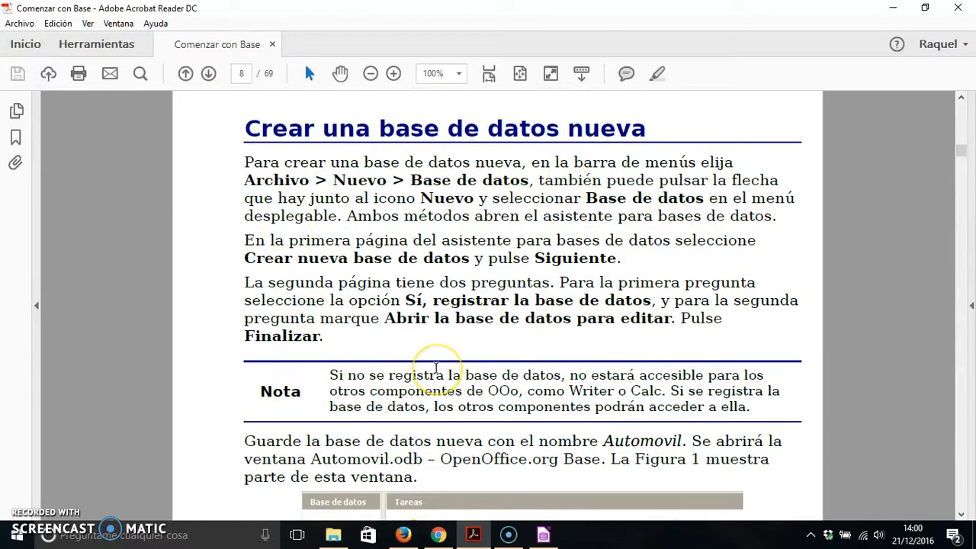
{"action": "scroll", "coordinate": [441, 366], "scroll_direction": "down", "scroll_amount": 7}
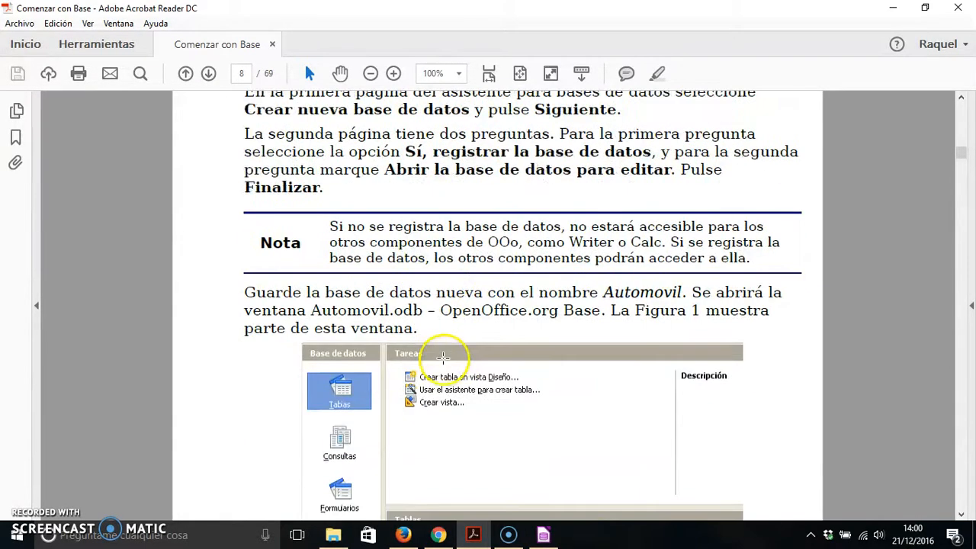
{"action": "scroll", "coordinate": [438, 359], "scroll_direction": "down", "scroll_amount": 20}
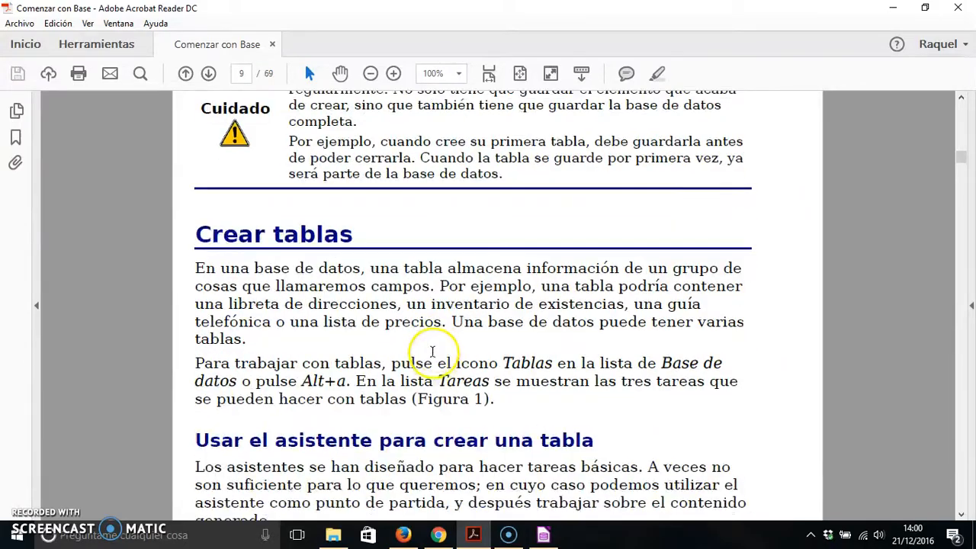
{"action": "scroll", "coordinate": [431, 360], "scroll_direction": "down", "scroll_amount": 15}
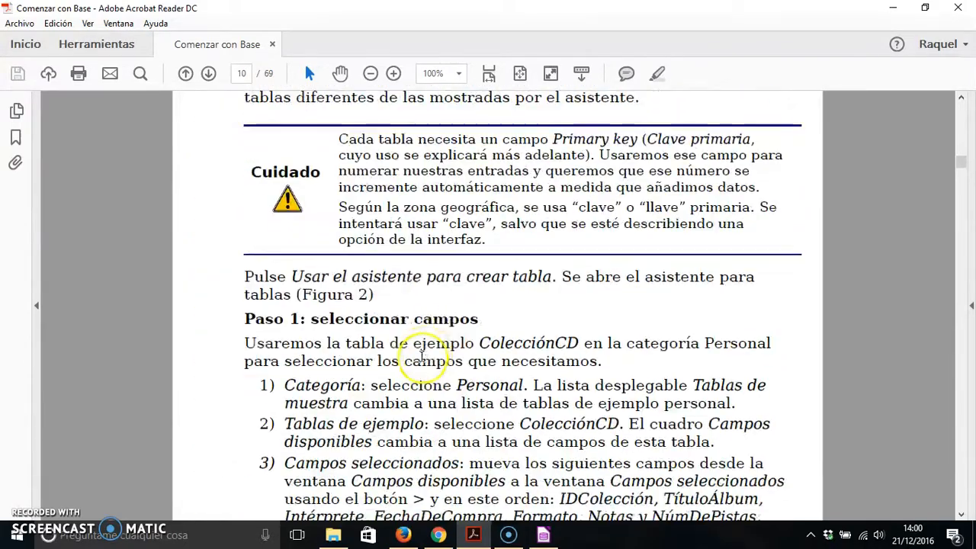
{"action": "scroll", "coordinate": [422, 355], "scroll_direction": "down", "scroll_amount": 5}
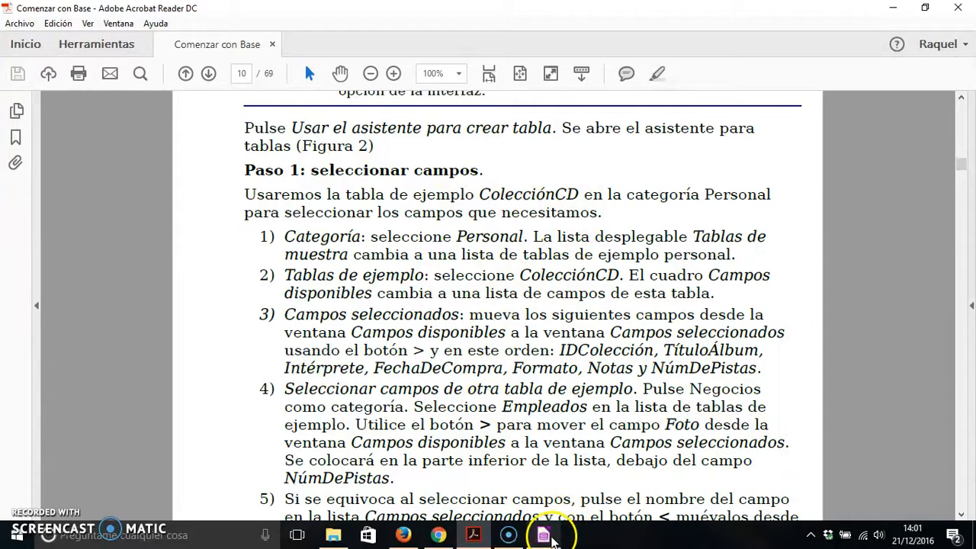
Return to LibreOffice Base and choose the Personal category with the ColecciónCD sample table in the table wizard.
{"action": "left_click", "coordinate": [550, 538]}
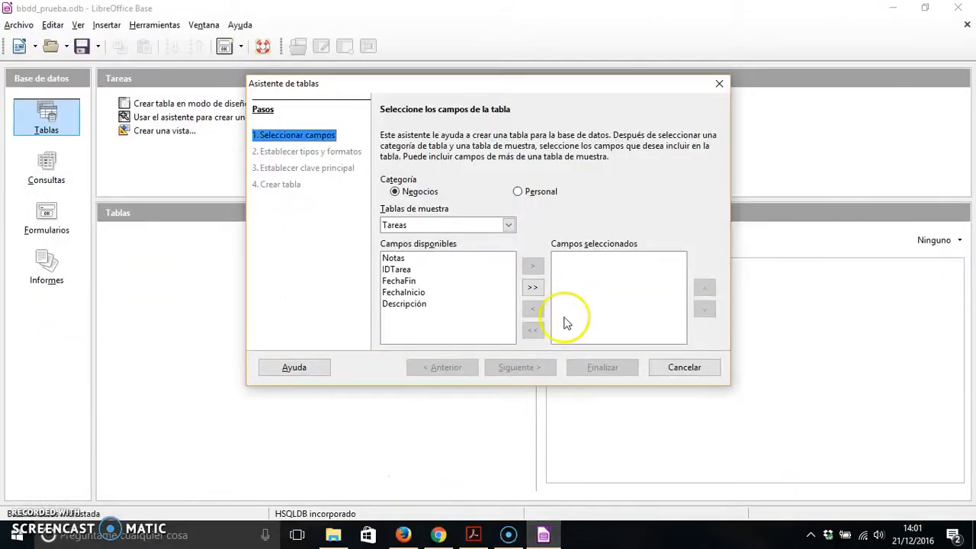
{"action": "left_click", "coordinate": [519, 192]}
{"action": "left_click", "coordinate": [454, 225]}
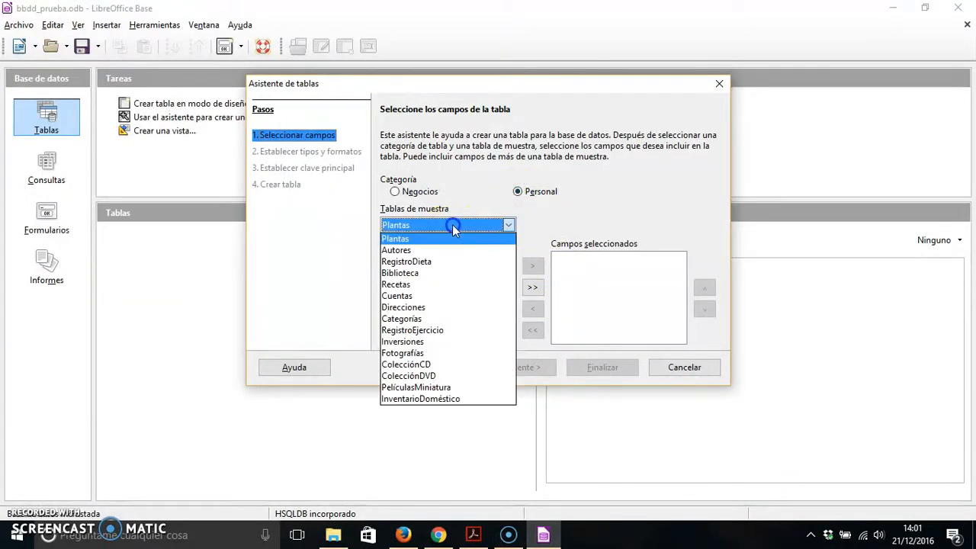
{"action": "left_click", "coordinate": [439, 365]}
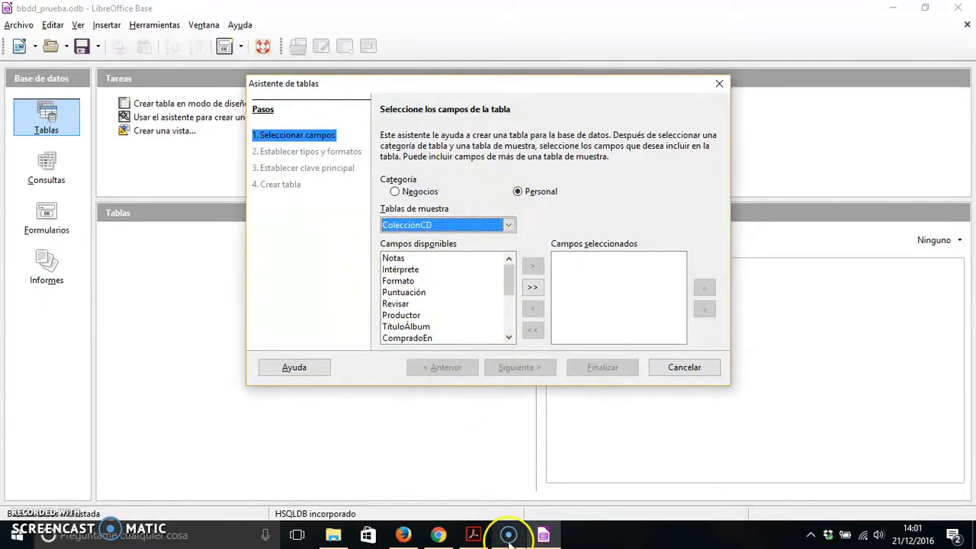
Check the field order in the PDF guide and add IDColección to the table's selected fields.
{"action": "left_click", "coordinate": [543, 534]}
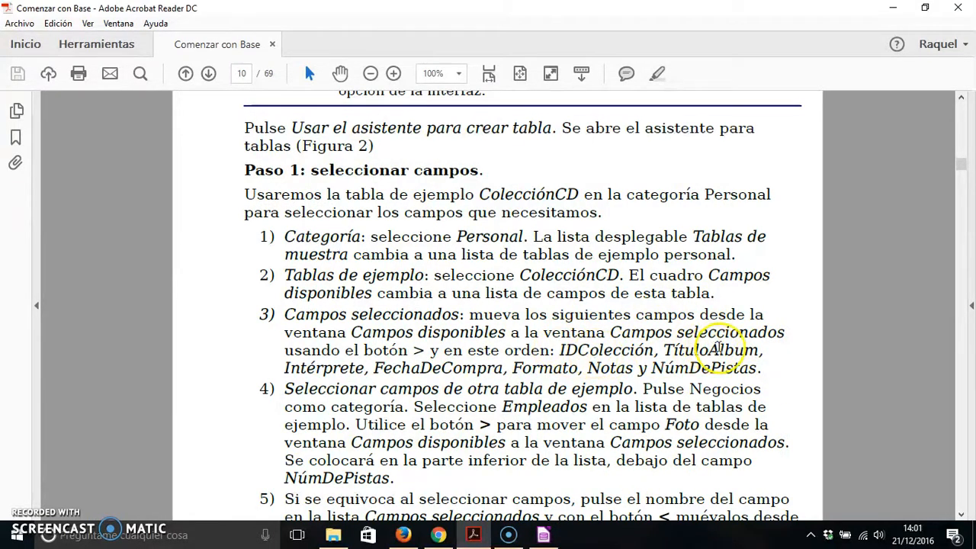
{"action": "left_click", "coordinate": [543, 534]}
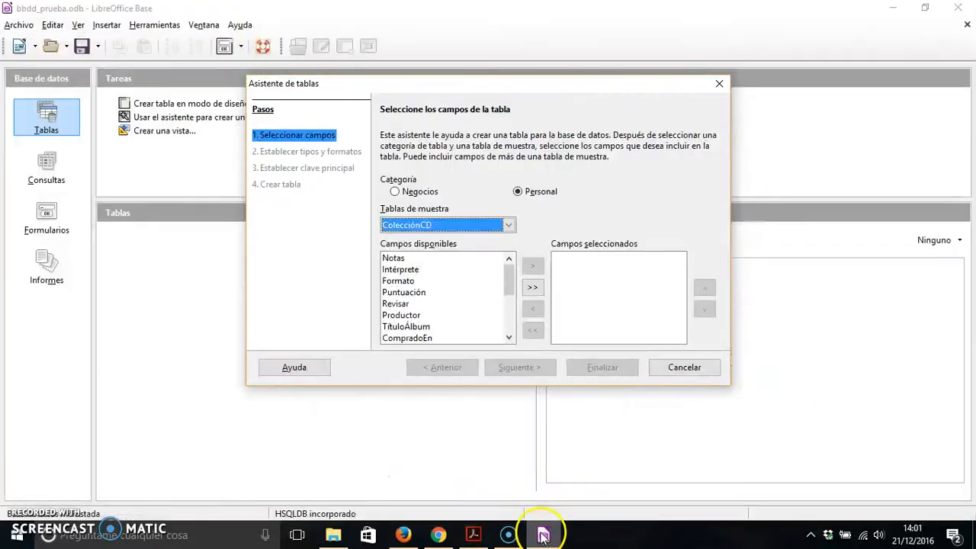
{"action": "scroll", "coordinate": [446, 316], "scroll_direction": "down", "scroll_amount": 2}
{"action": "left_click", "coordinate": [431, 327]}
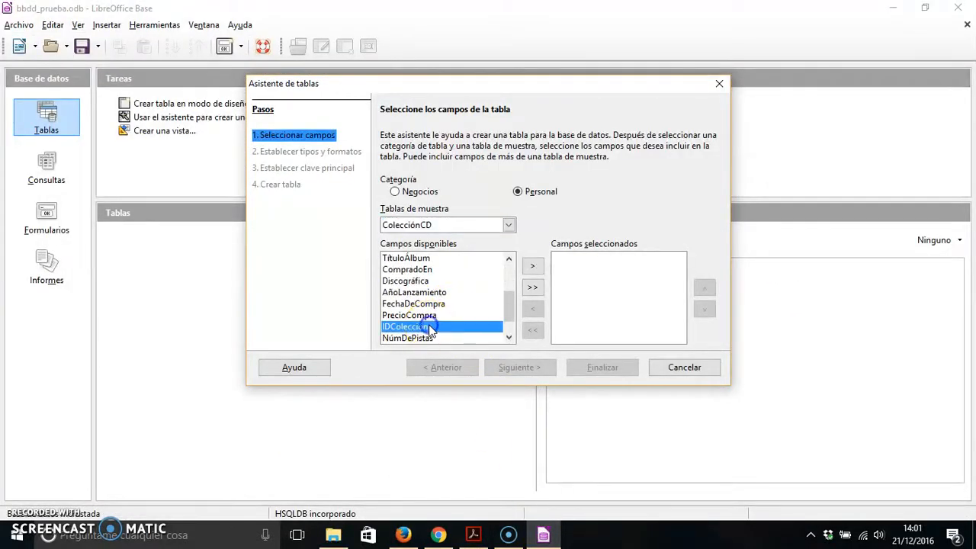
{"action": "left_click", "coordinate": [533, 267]}
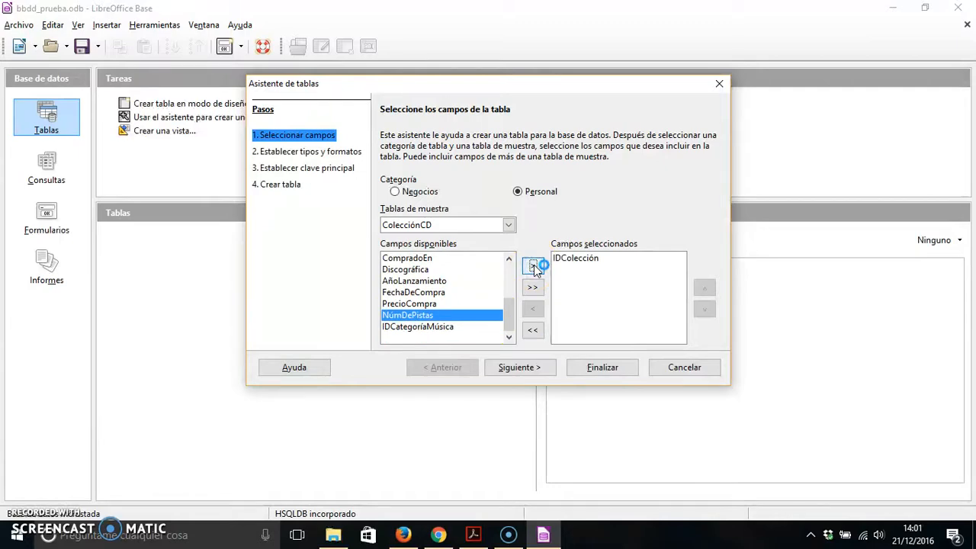
Consult the PDF guide again and add TítuloÁlbum and Intérprete, in that order, to the table's selected fields.
{"action": "left_click", "coordinate": [543, 535]}
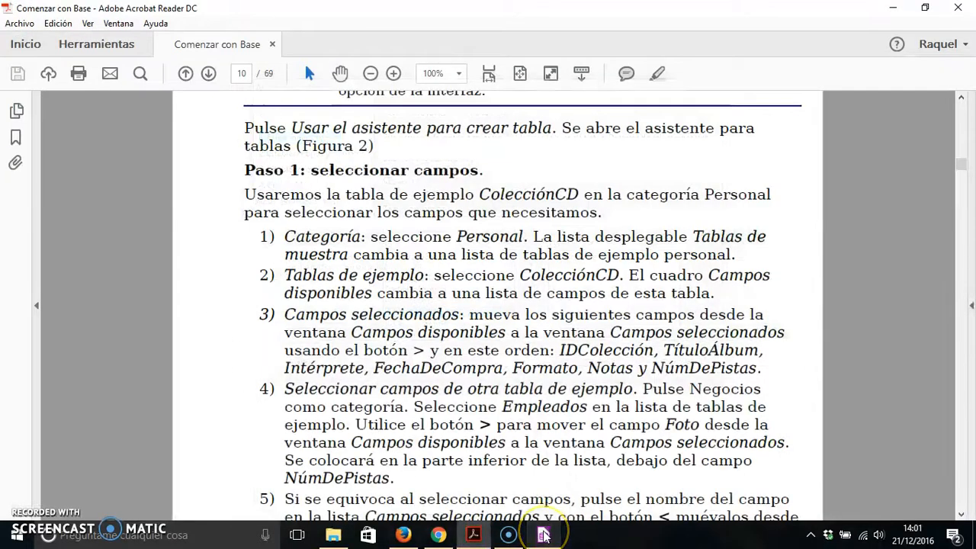
{"action": "left_click", "coordinate": [543, 535]}
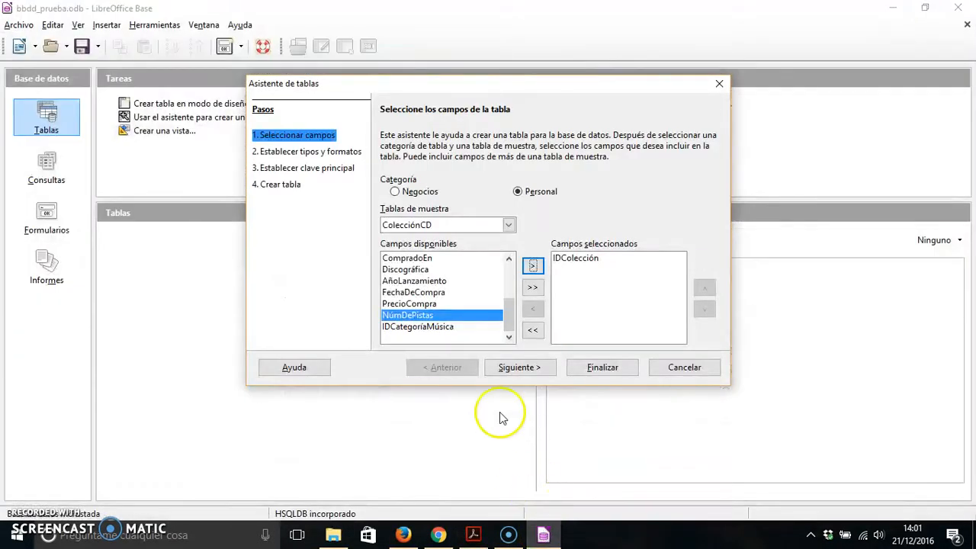
{"action": "scroll", "coordinate": [438, 324], "scroll_direction": "up", "scroll_amount": 2}
{"action": "scroll", "coordinate": [436, 319], "scroll_direction": "down", "scroll_amount": 1}
{"action": "left_click", "coordinate": [416, 293]}
{"action": "left_click", "coordinate": [532, 265]}
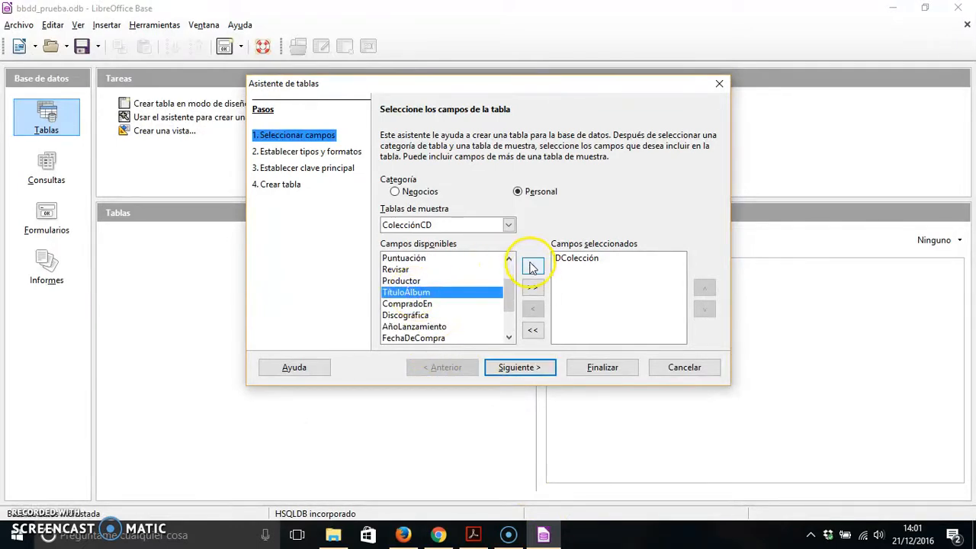
{"action": "left_click", "coordinate": [419, 269]}
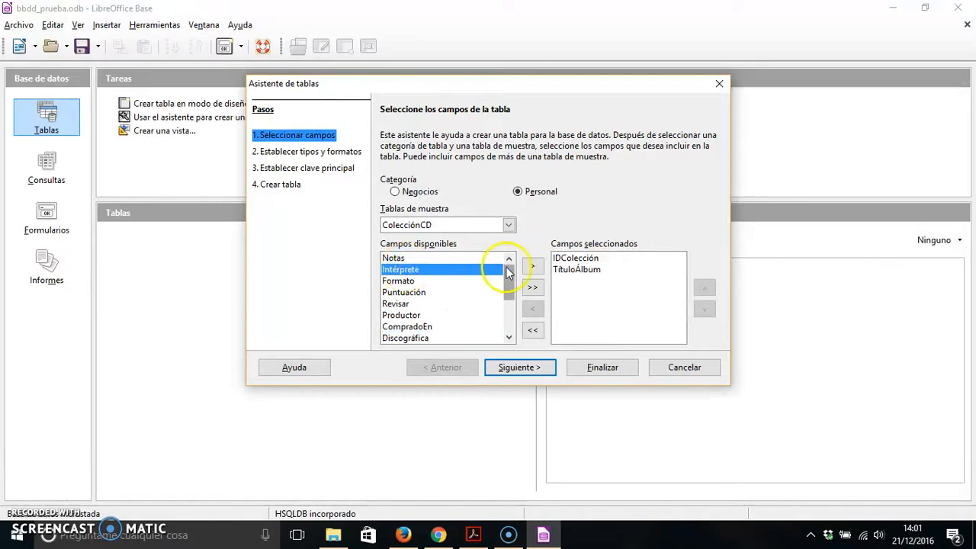
{"action": "left_click", "coordinate": [531, 264]}
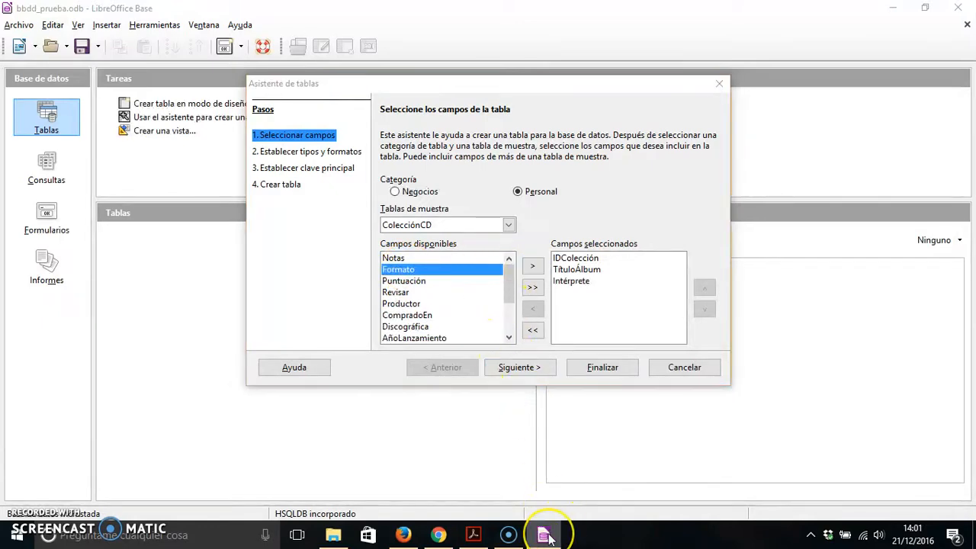
Check the field order in the PDF guide and add FechaDeCompra and Formato, in that order, to the table's selected fields.
{"action": "left_click", "coordinate": [544, 535]}
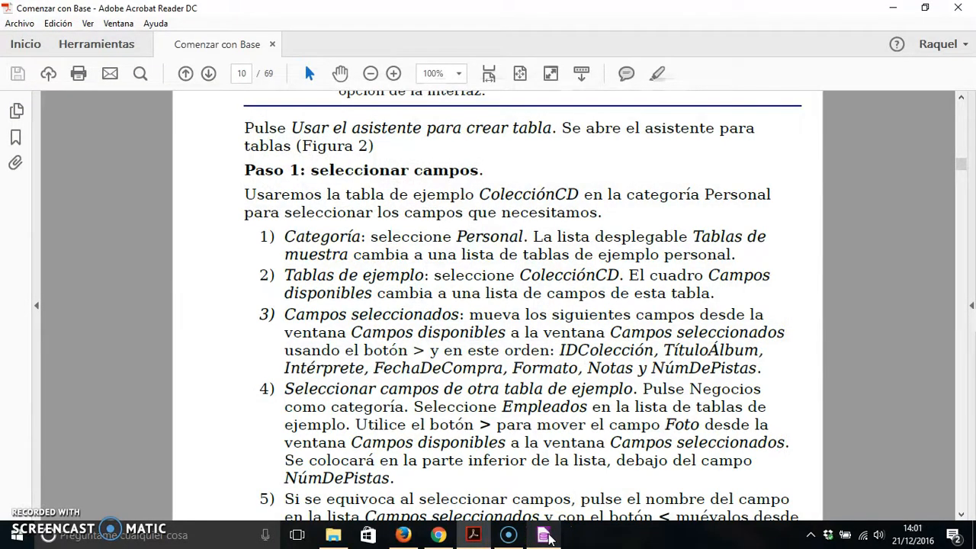
{"action": "left_click", "coordinate": [544, 535]}
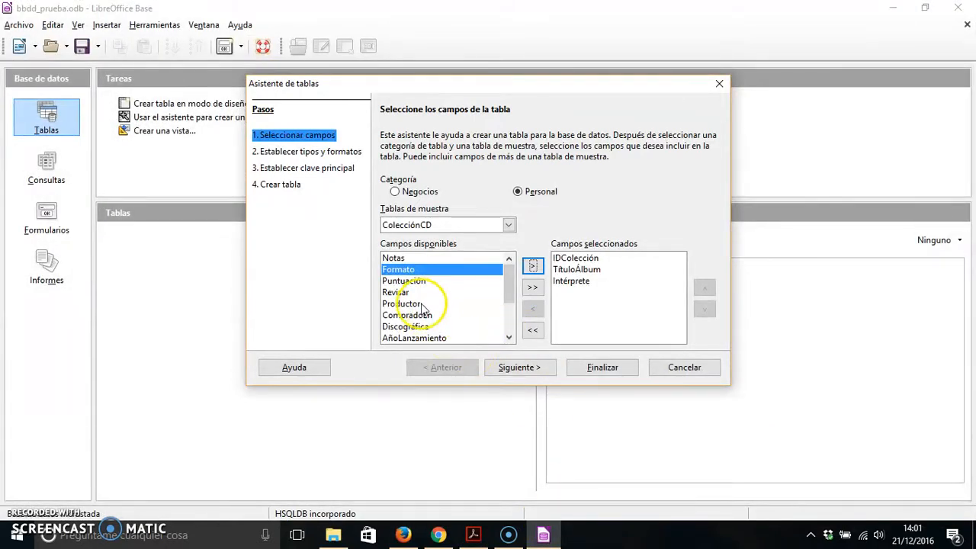
{"action": "scroll", "coordinate": [424, 305], "scroll_direction": "down", "scroll_amount": 2}
{"action": "left_click", "coordinate": [484, 291]}
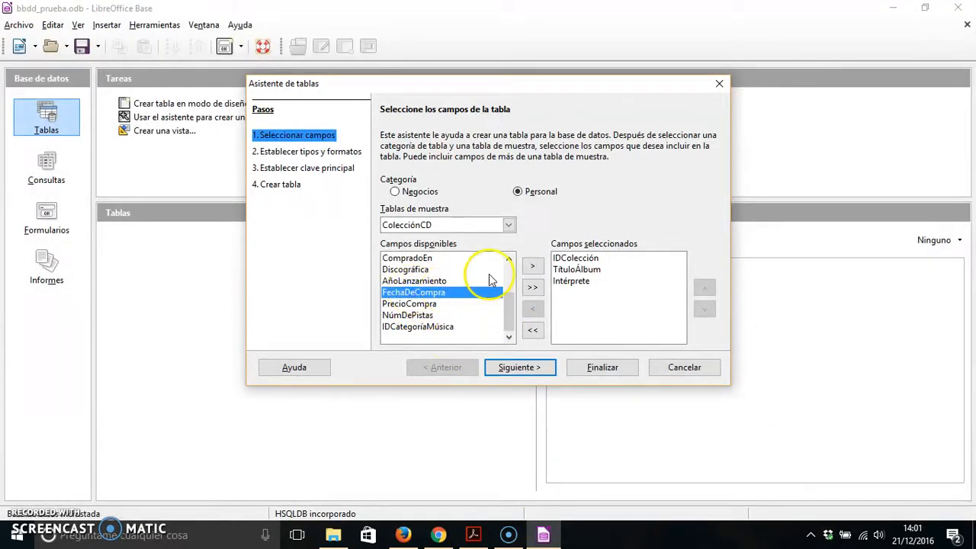
{"action": "left_click", "coordinate": [533, 265]}
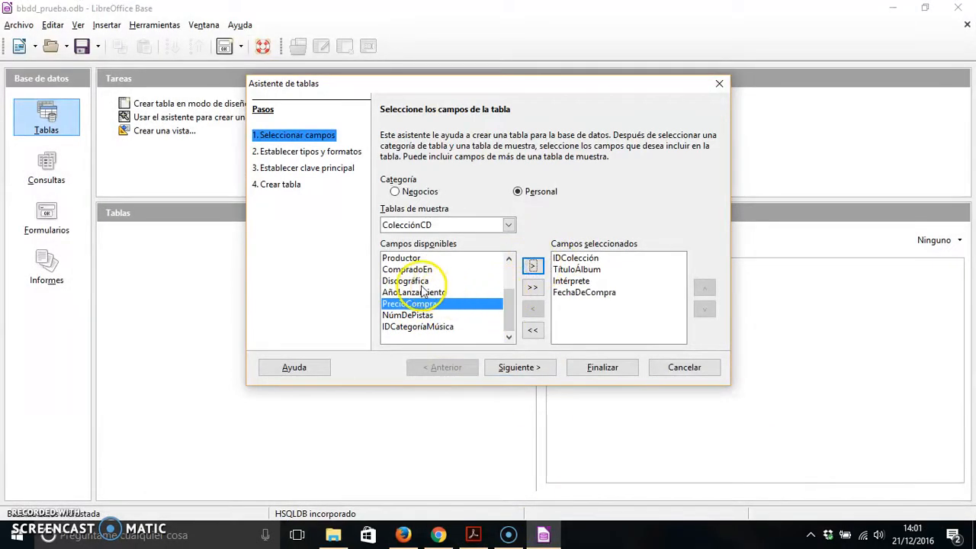
{"action": "scroll", "coordinate": [411, 301], "scroll_direction": "up", "scroll_amount": 1}
{"action": "left_click", "coordinate": [400, 259]}
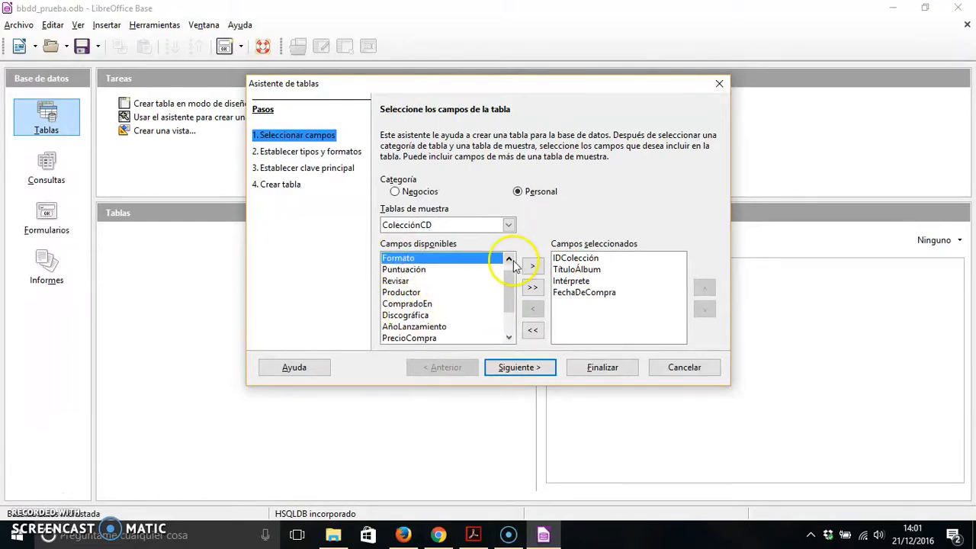
{"action": "left_click", "coordinate": [532, 266]}
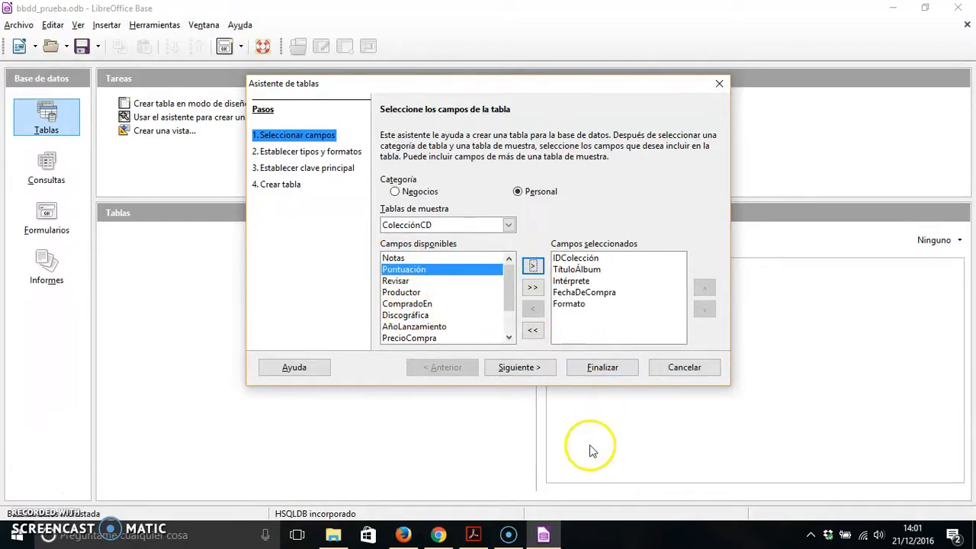
Consult the PDF guide again and add Notas followed by NúmDePistas to the table's selected fields.
{"action": "left_click", "coordinate": [546, 535]}
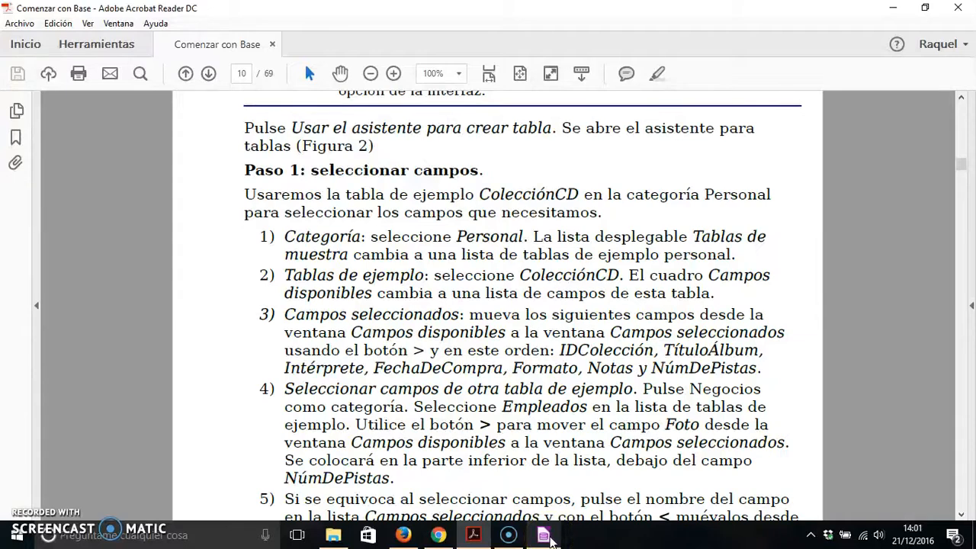
{"action": "left_click", "coordinate": [546, 536]}
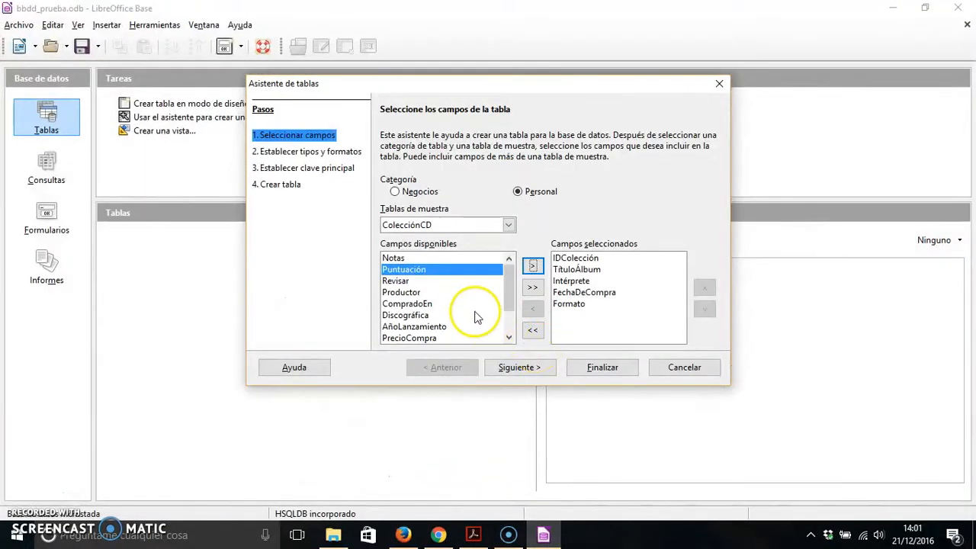
{"action": "scroll", "coordinate": [465, 307], "scroll_direction": "down", "scroll_amount": 1}
{"action": "scroll", "coordinate": [407, 283], "scroll_direction": "up", "scroll_amount": 1}
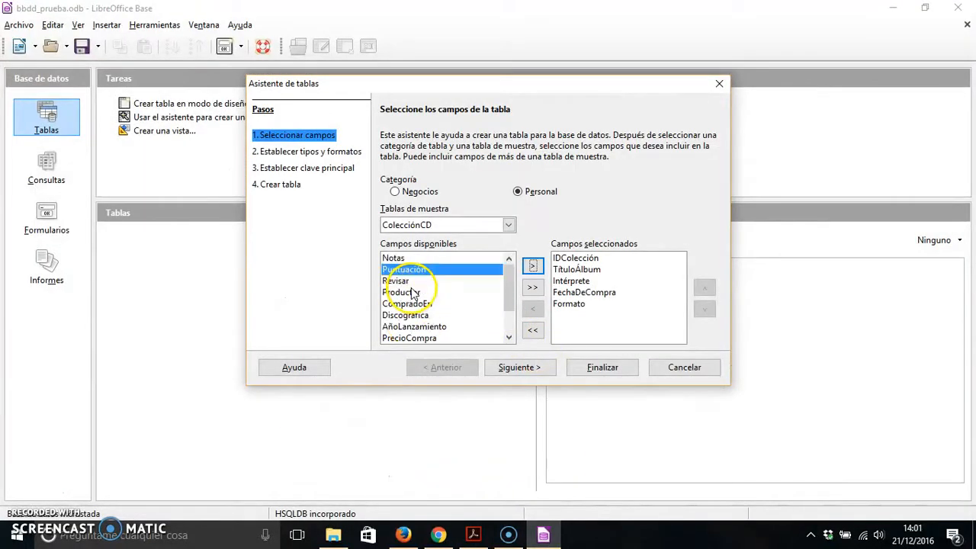
{"action": "left_click", "coordinate": [394, 258]}
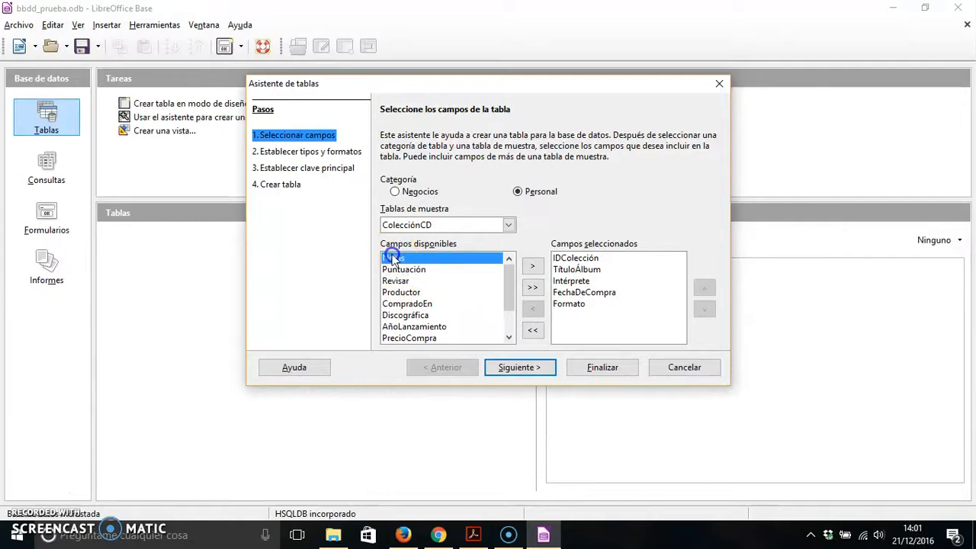
{"action": "left_click", "coordinate": [531, 264]}
{"action": "scroll", "coordinate": [457, 298], "scroll_direction": "down", "scroll_amount": 1}
{"action": "left_click", "coordinate": [425, 315]}
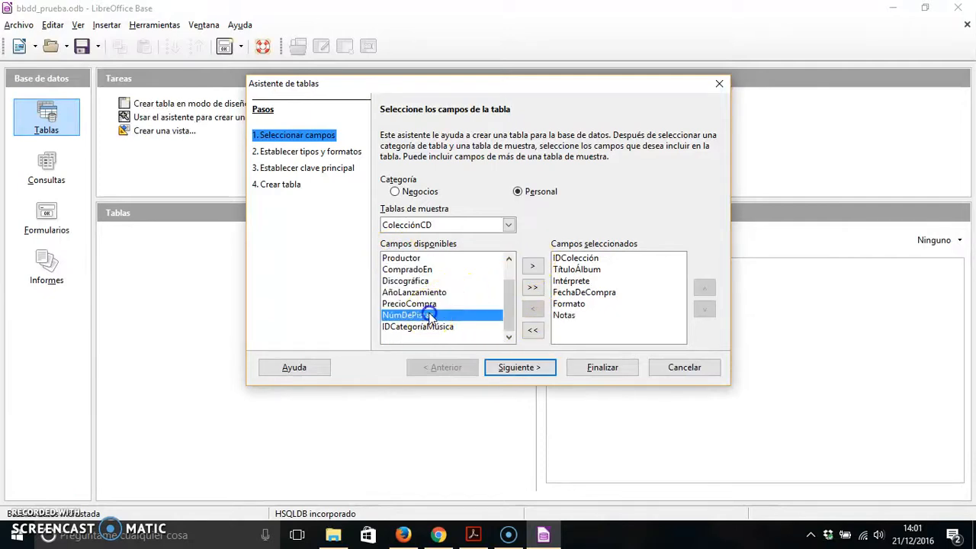
{"action": "left_click", "coordinate": [532, 265]}
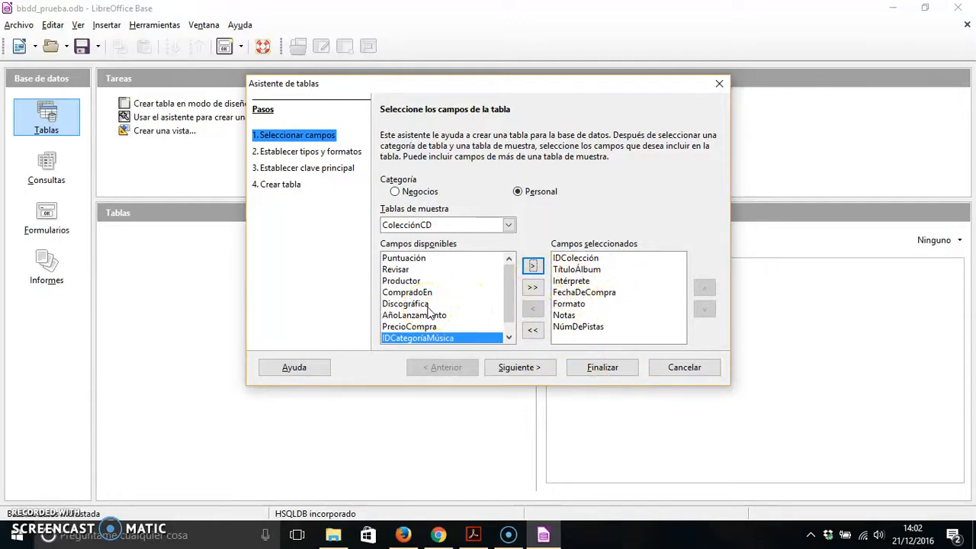
Remove NúmDePistas from the table's selected fields and add it back.
{"action": "left_click", "coordinate": [580, 326]}
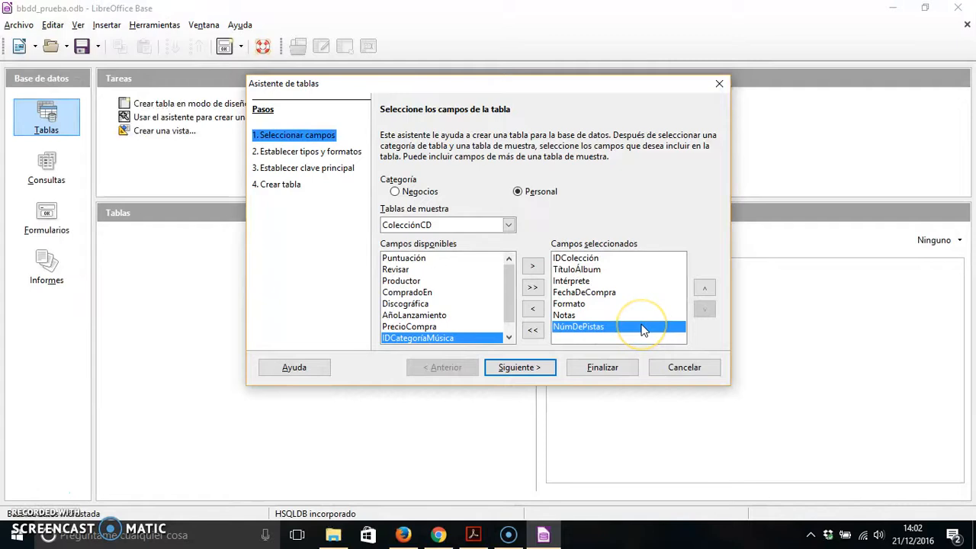
{"action": "left_click", "coordinate": [532, 311]}
{"action": "left_click", "coordinate": [475, 337]}
{"action": "left_click", "coordinate": [532, 266]}
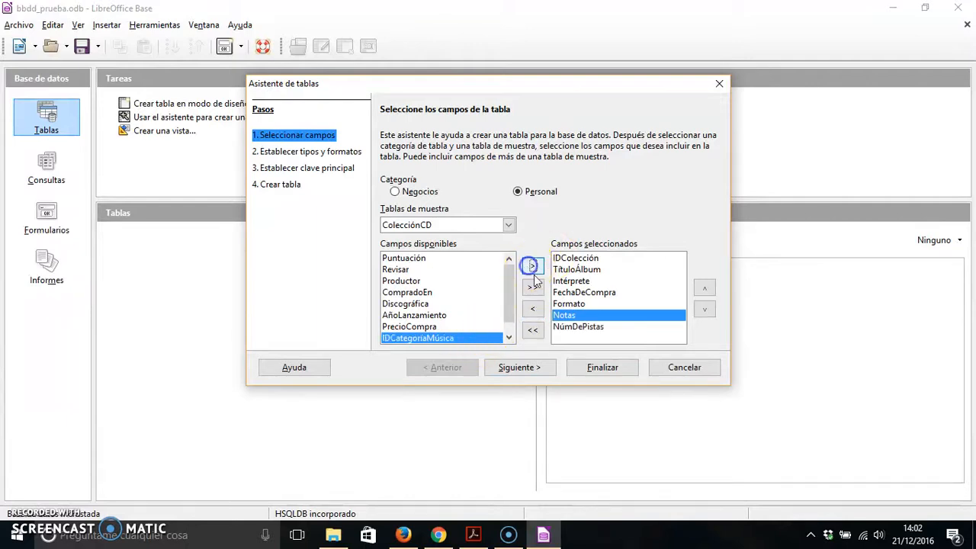
Advance the wizard to the field types and formats stage and examine the field types available for IDColección.
{"action": "left_click", "coordinate": [518, 367]}
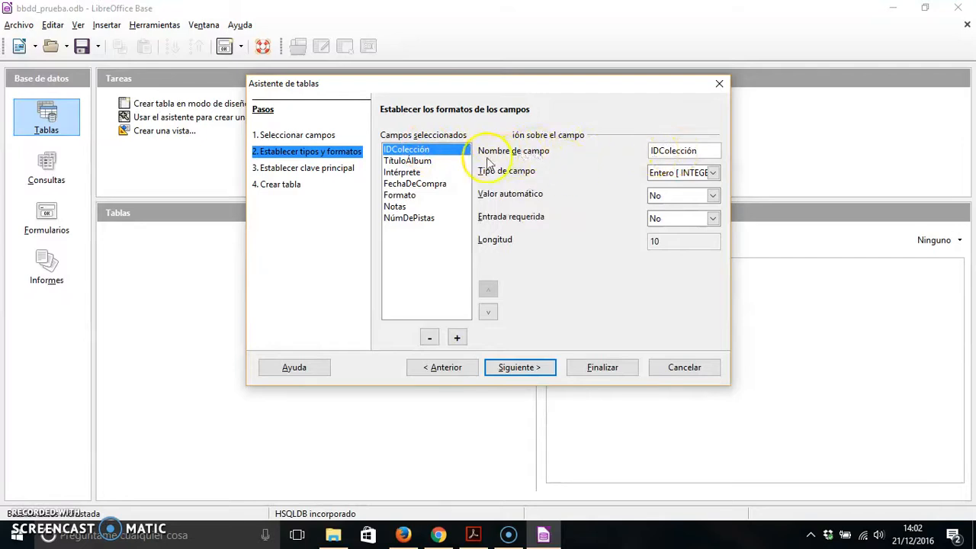
{"action": "left_click", "coordinate": [713, 173]}
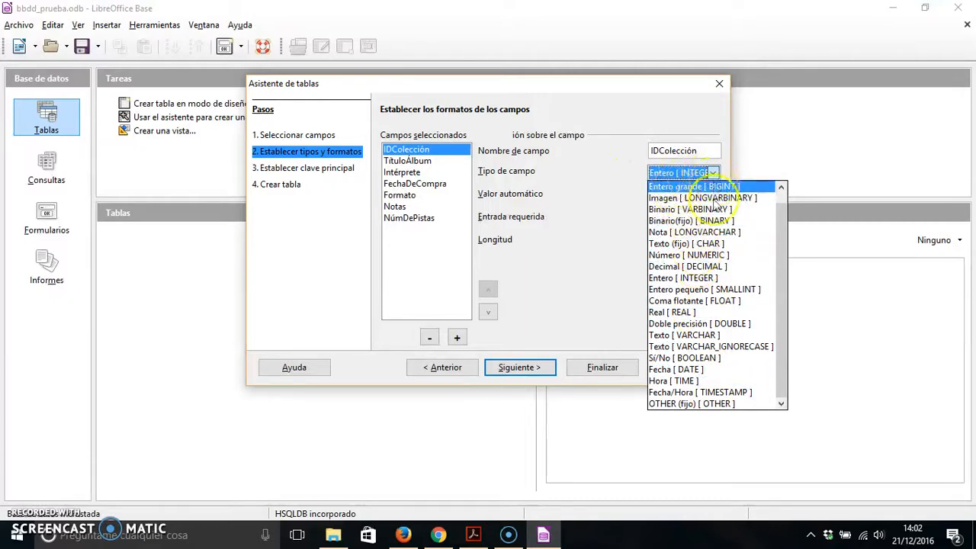
{"action": "scroll", "coordinate": [724, 366], "scroll_direction": "up", "scroll_amount": 1}
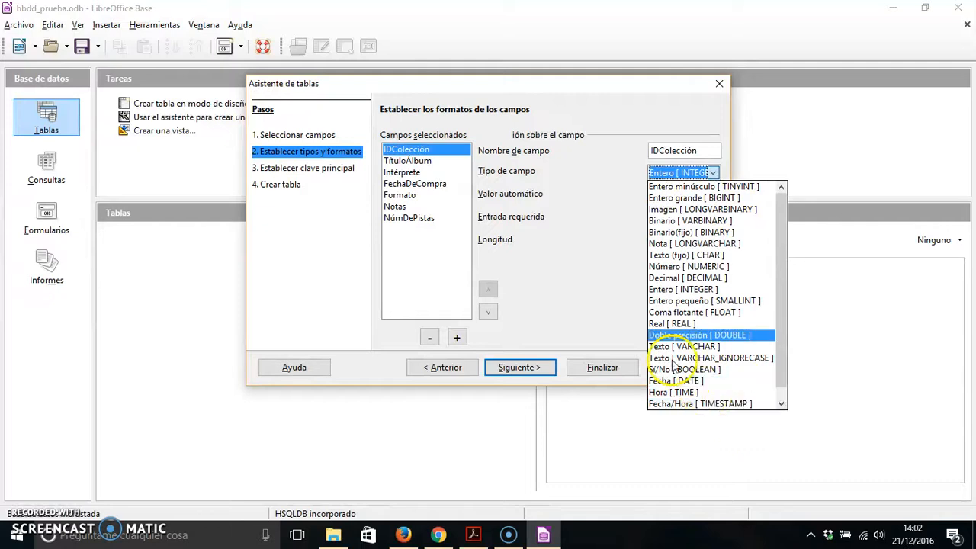
{"action": "left_click", "coordinate": [717, 175]}
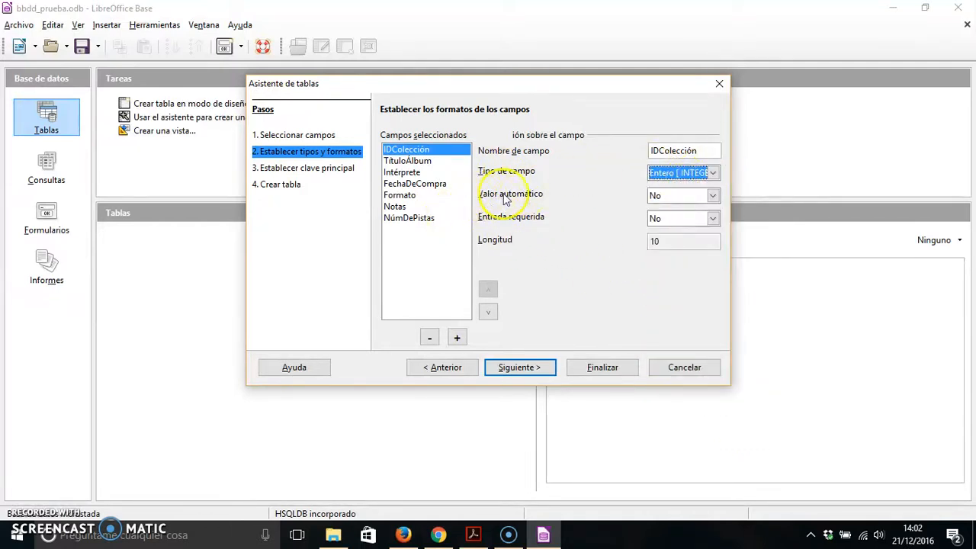
Try Sí as IDColección's automatic value, set it back to No, and briefly view the wizard's primary key stage.
{"action": "left_click", "coordinate": [714, 196]}
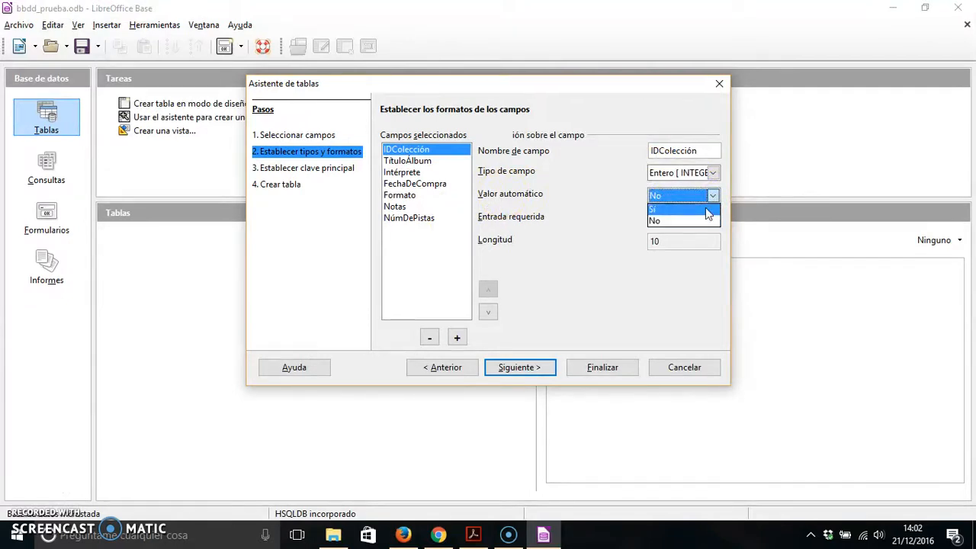
{"action": "left_click", "coordinate": [684, 209]}
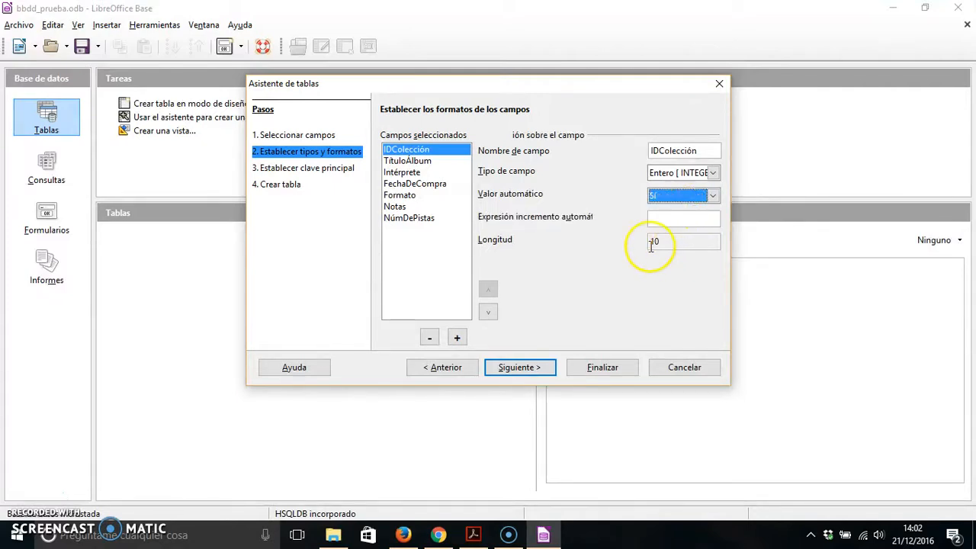
{"action": "left_click", "coordinate": [667, 218]}
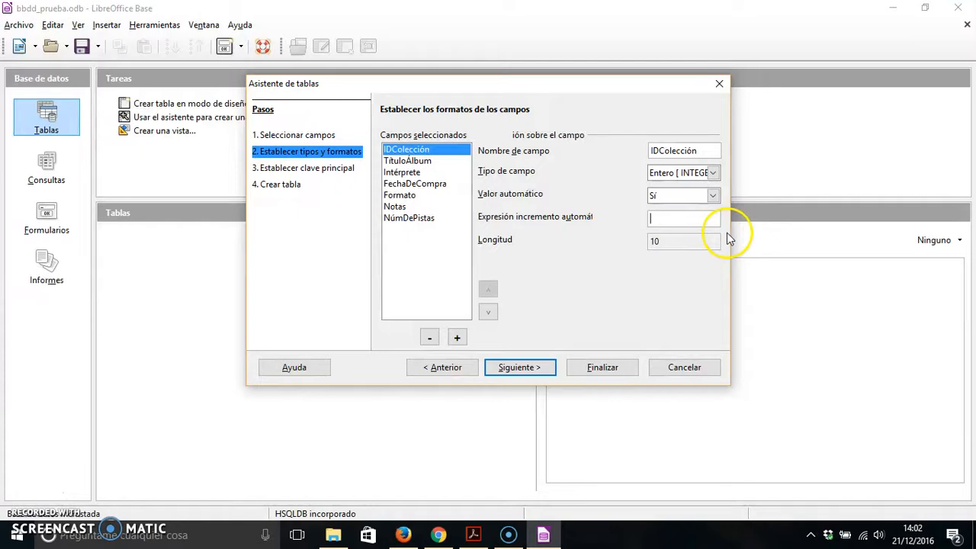
{"action": "left_click", "coordinate": [713, 195]}
{"action": "left_click", "coordinate": [686, 220]}
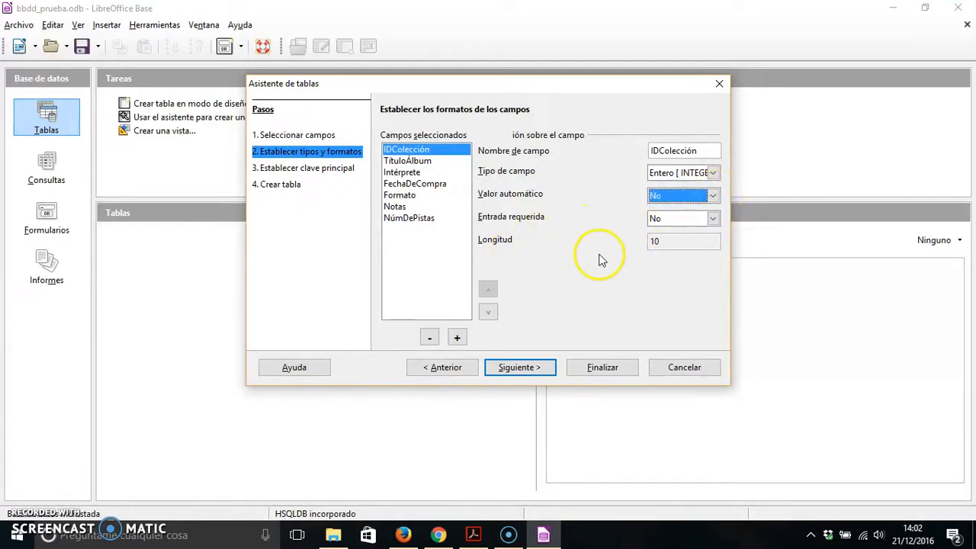
{"action": "left_click", "coordinate": [539, 370]}
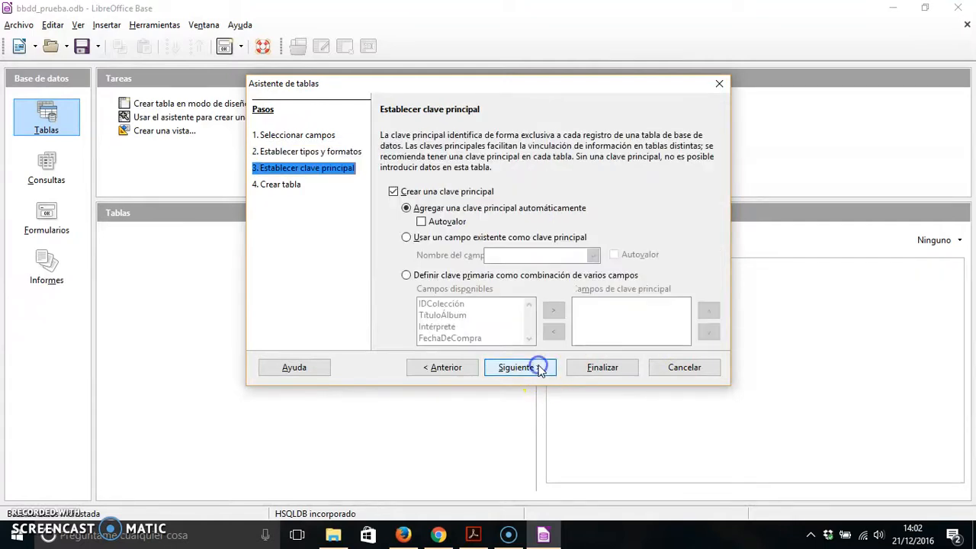
{"action": "left_click", "coordinate": [445, 368]}
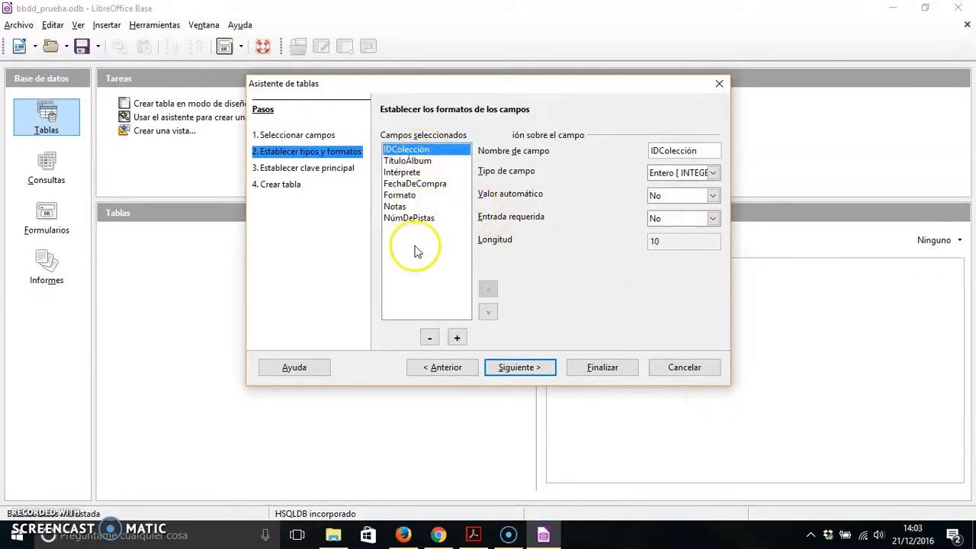
Review the type and format settings of TítuloÁlbum, keeping Texto [ VARCHAR ], and those of Intérprete, FechaDeCompra and Formato.
{"action": "left_click", "coordinate": [407, 161]}
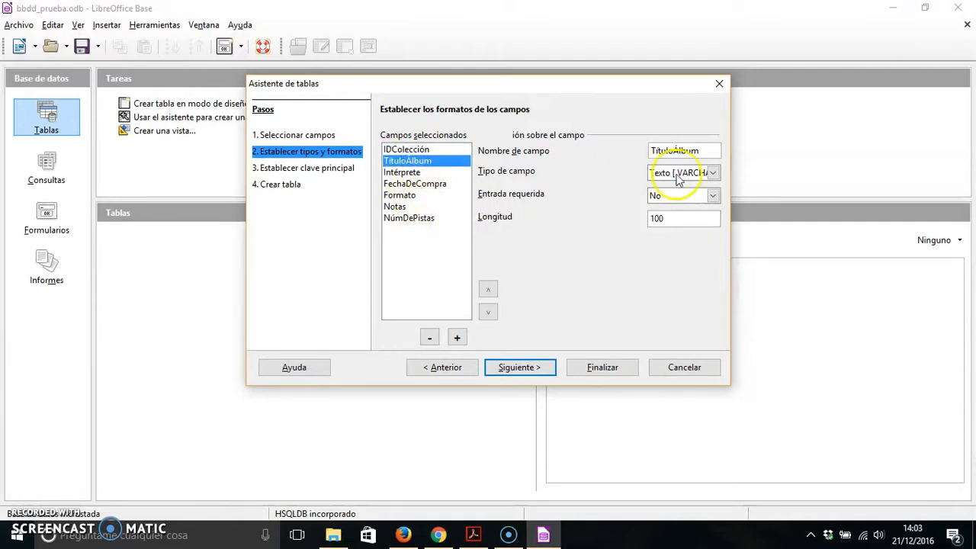
{"action": "left_click", "coordinate": [710, 173]}
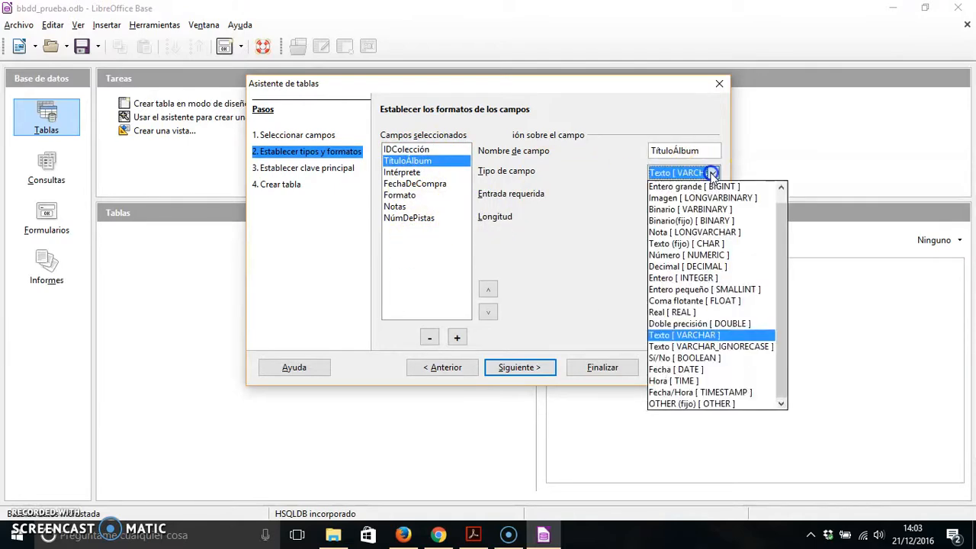
{"action": "left_click", "coordinate": [716, 336]}
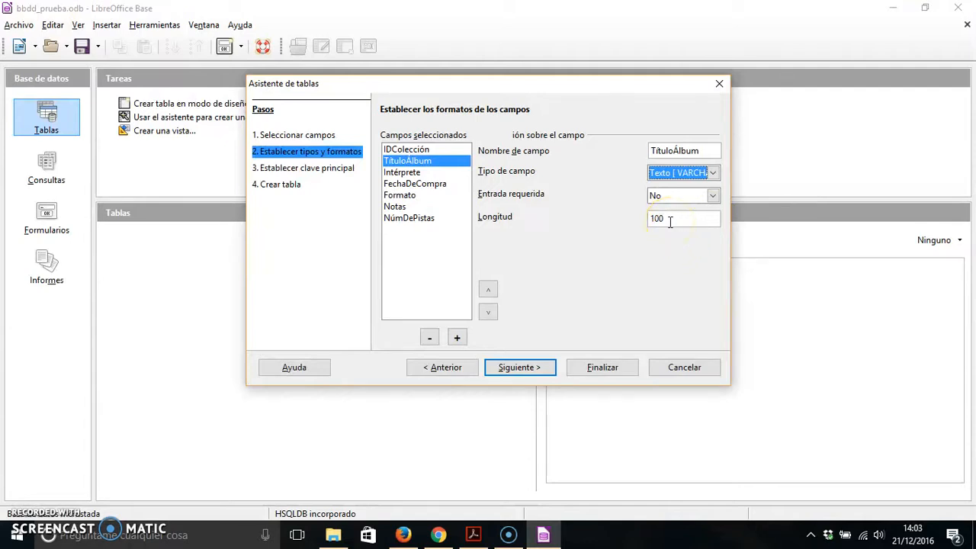
{"action": "left_click", "coordinate": [428, 172]}
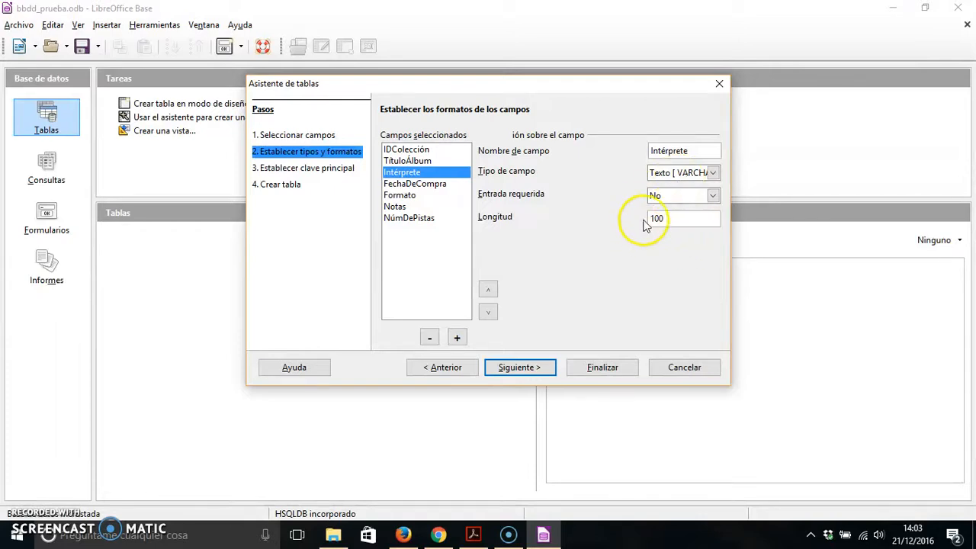
{"action": "left_click", "coordinate": [419, 185]}
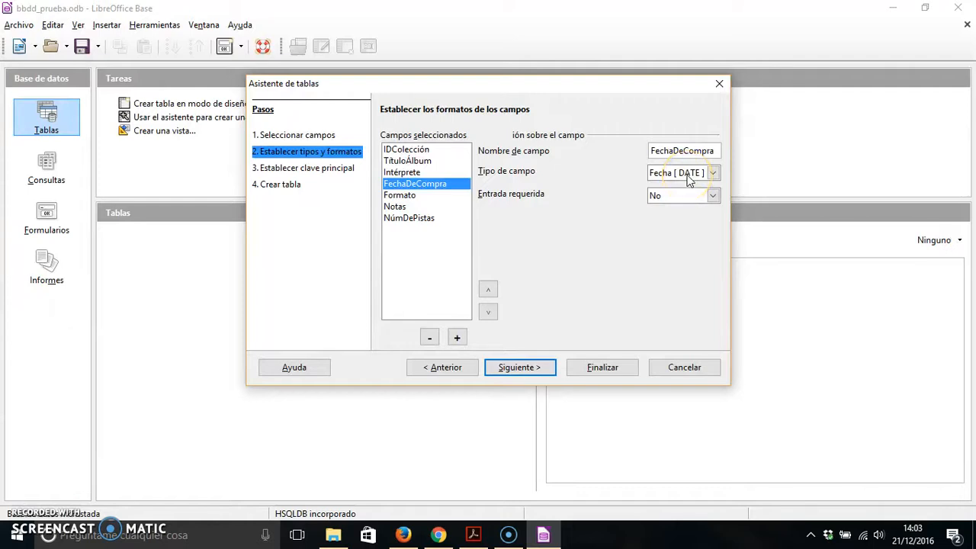
{"action": "left_click", "coordinate": [439, 195]}
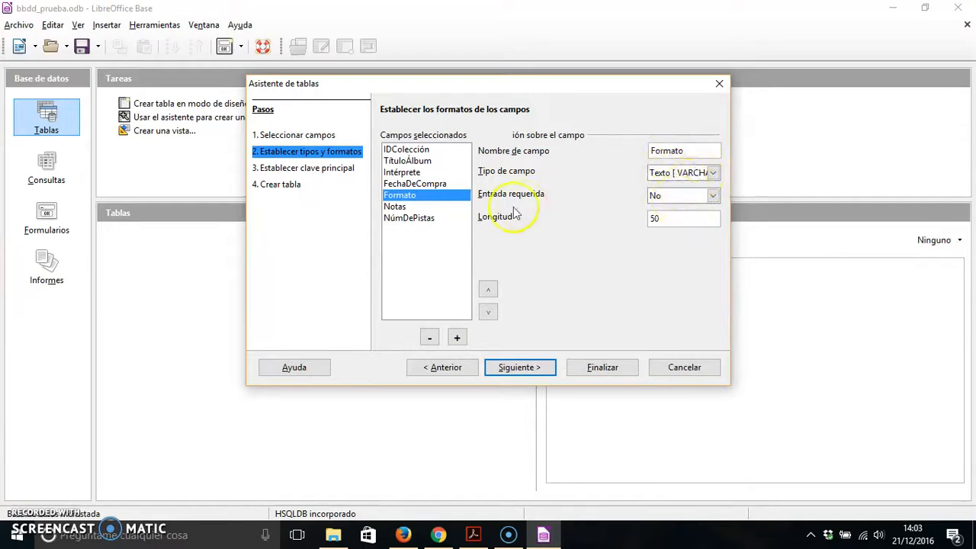
Review the type and format settings of Notas, keeping Nota [ LONGVARCHAR ], and those of NúmDePistas.
{"action": "left_click", "coordinate": [401, 207]}
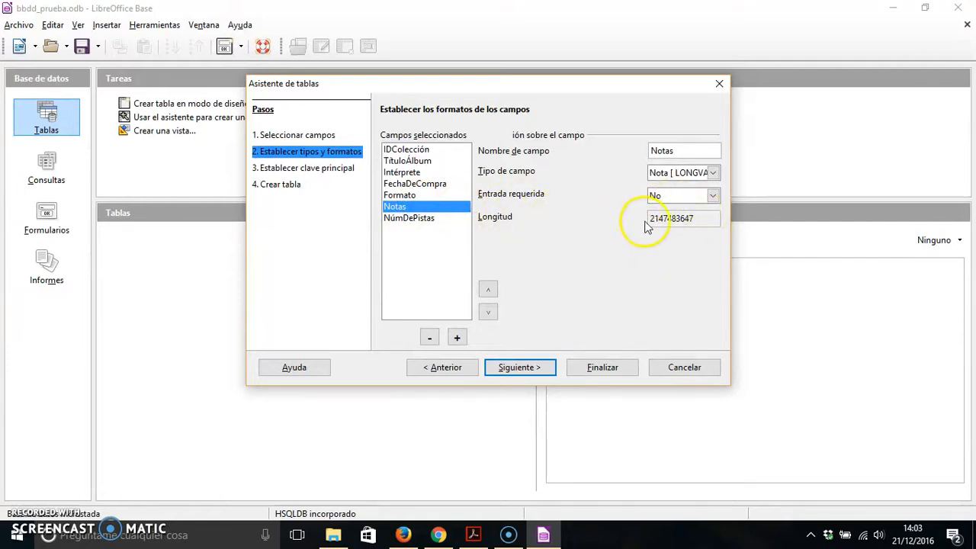
{"action": "left_click", "coordinate": [689, 172]}
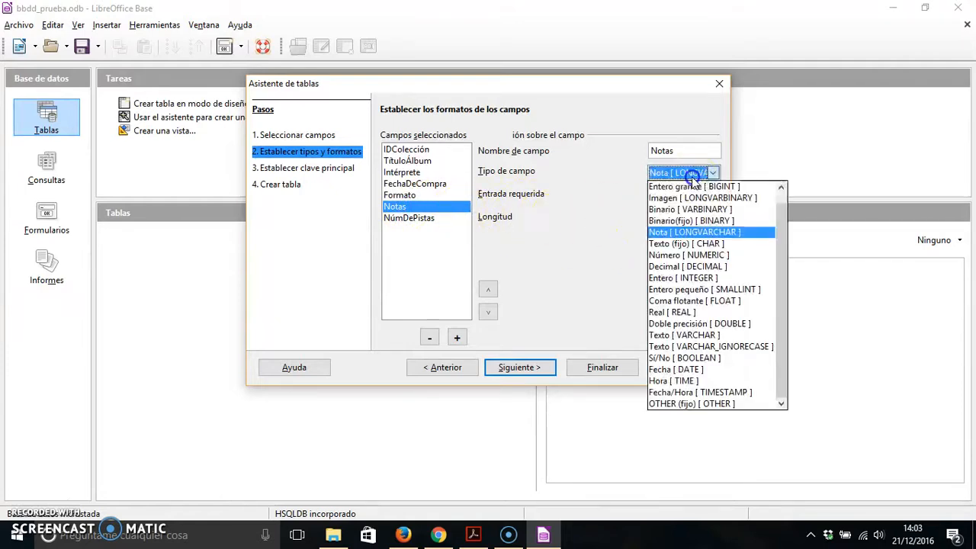
{"action": "left_click", "coordinate": [701, 232]}
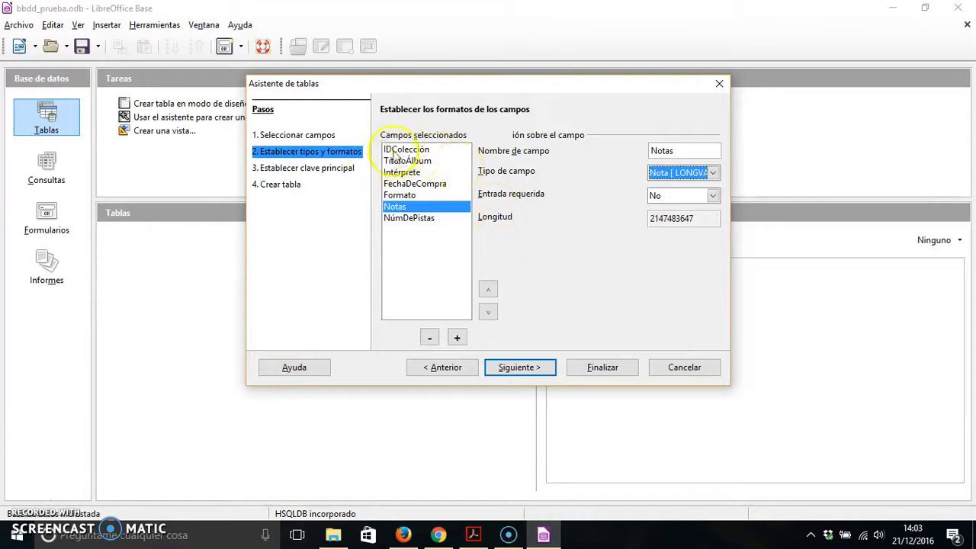
{"action": "left_click", "coordinate": [425, 218]}
{"action": "left_click", "coordinate": [697, 175]}
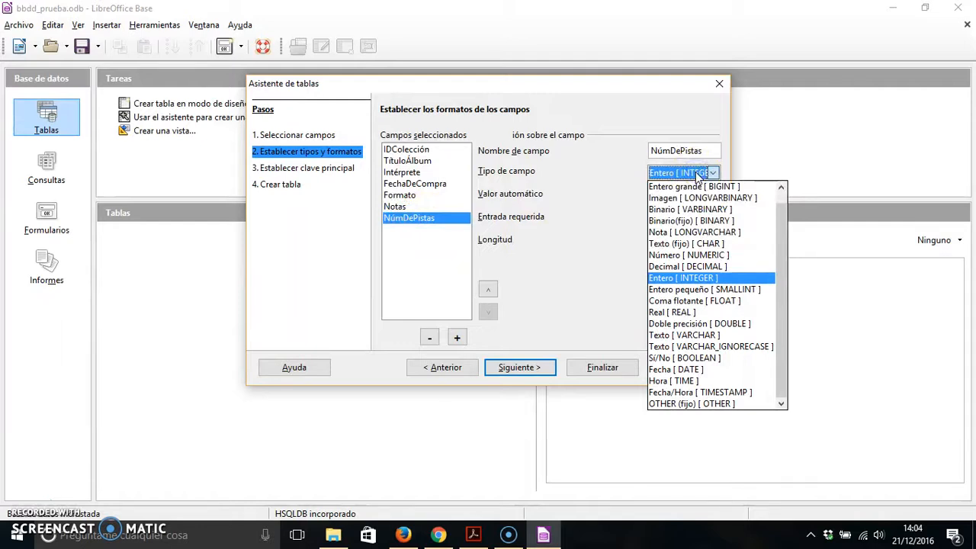
{"action": "left_click", "coordinate": [696, 173]}
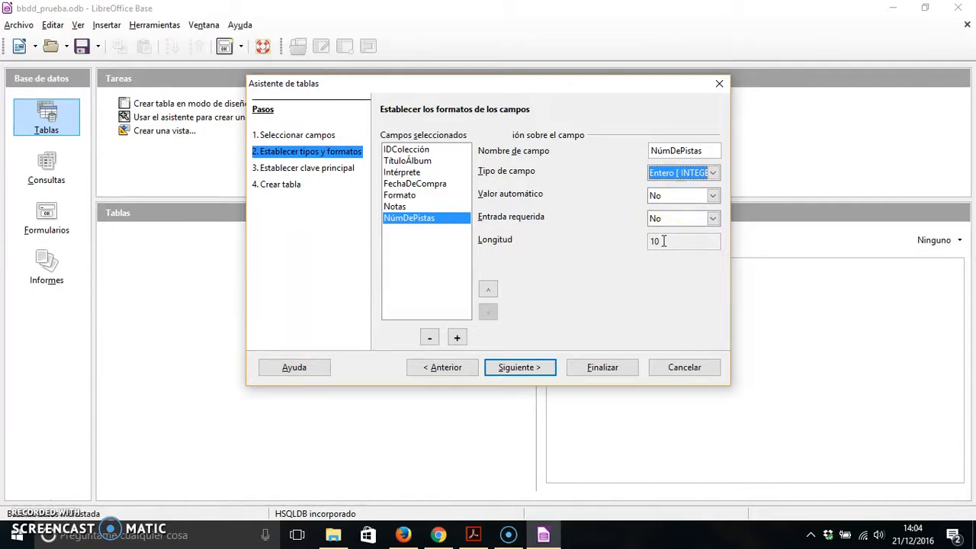
Set the field type of NúmDePistas to Entero minúsculo [ TINYINT ].
{"action": "left_click", "coordinate": [713, 173]}
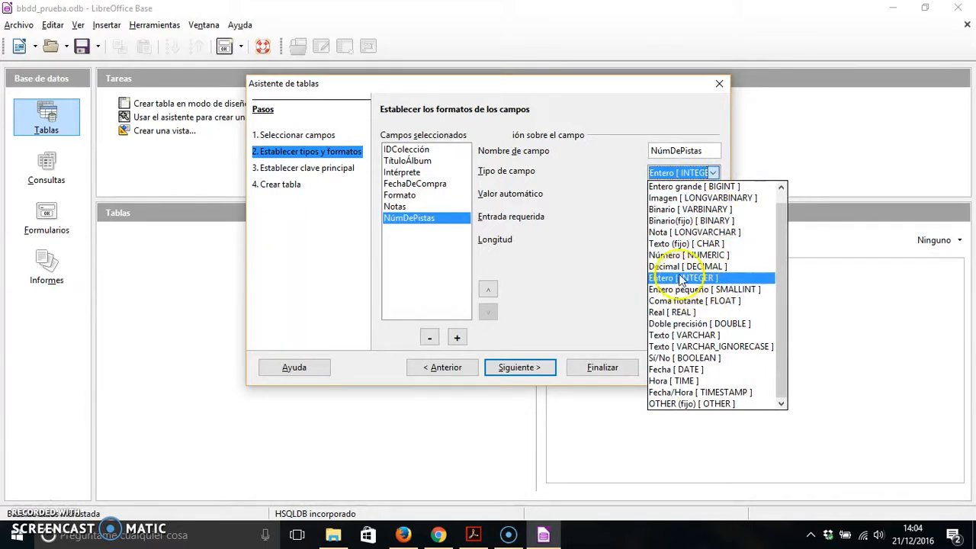
{"action": "scroll", "coordinate": [681, 278], "scroll_direction": "up", "scroll_amount": 1}
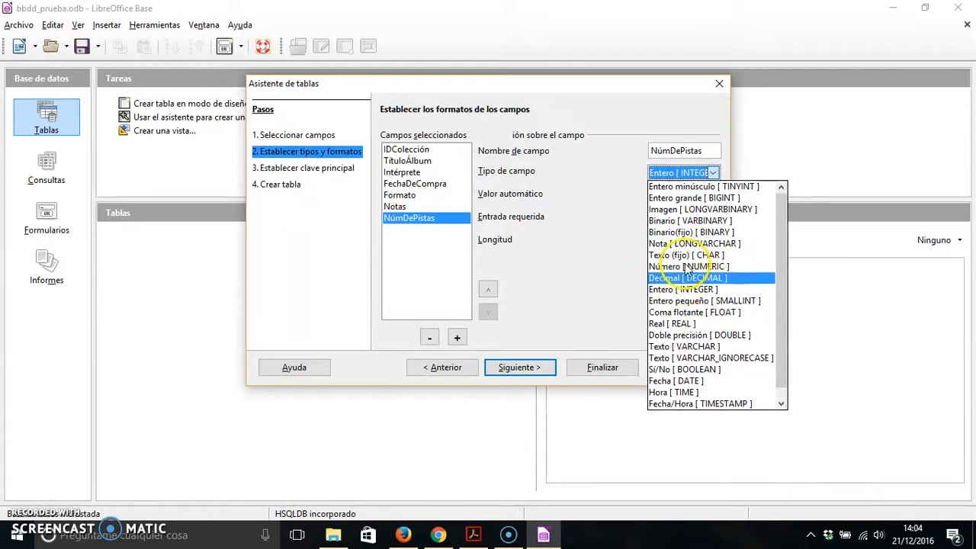
{"action": "left_click", "coordinate": [692, 187]}
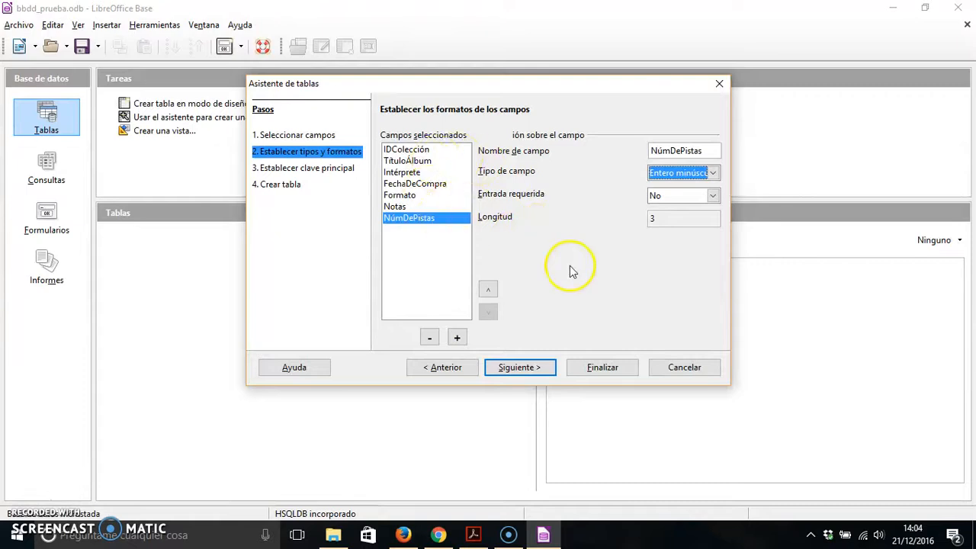
Make entry required (Sí) for the IDColección field and advance the wizard to the primary key stage.
{"action": "left_click", "coordinate": [426, 150]}
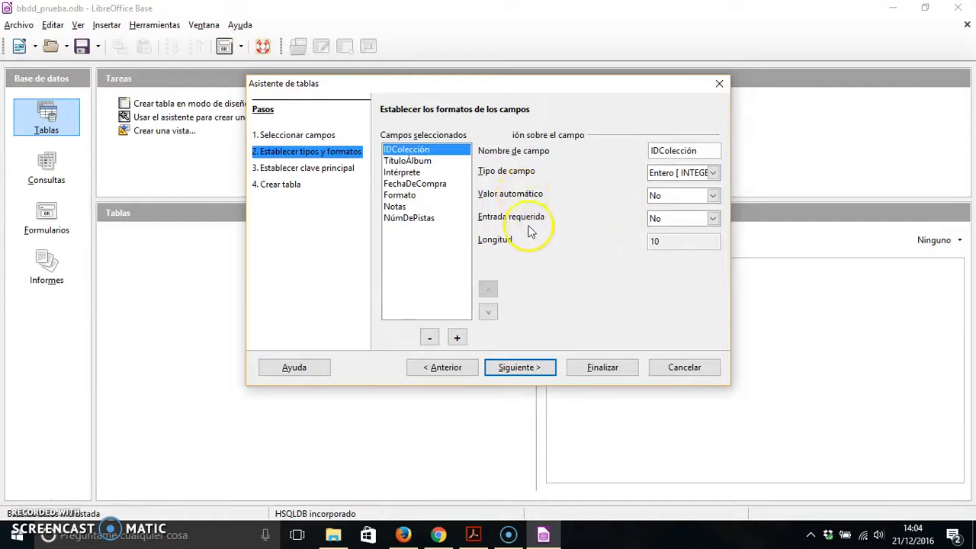
{"action": "left_click", "coordinate": [712, 219]}
{"action": "left_click", "coordinate": [707, 232]}
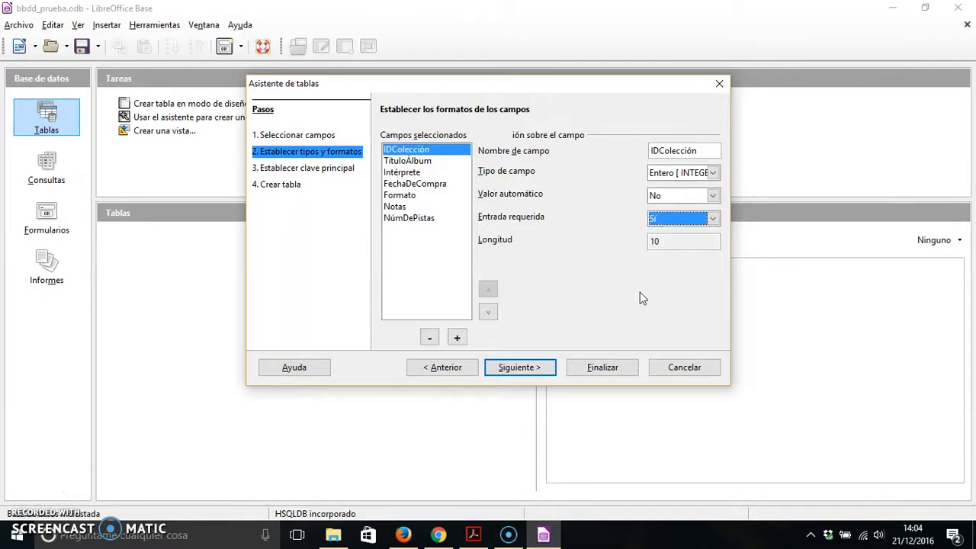
{"action": "left_click", "coordinate": [523, 370]}
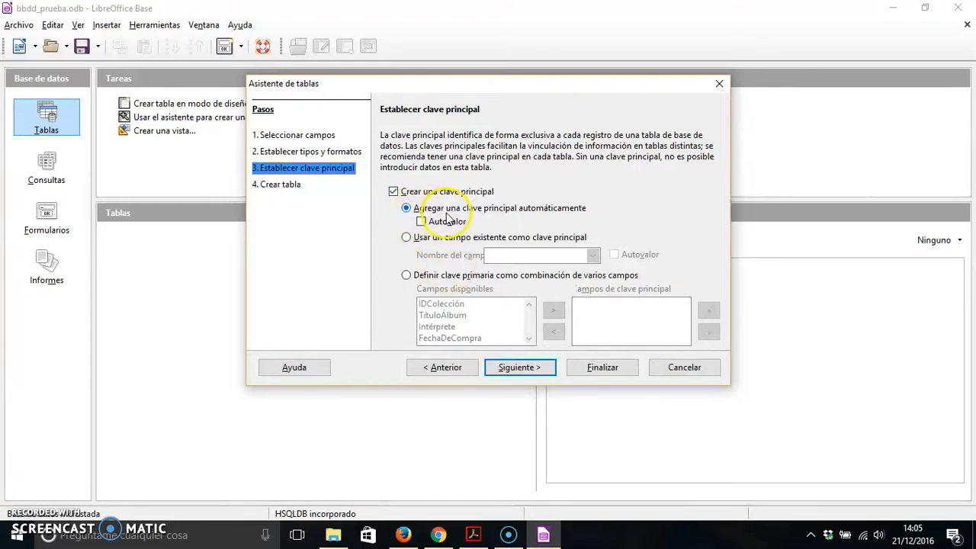
Use the existing field IDColección as primary key with Autovalor, and finish creating the ColecciónCD table with immediate data entry.
{"action": "left_click", "coordinate": [421, 223]}
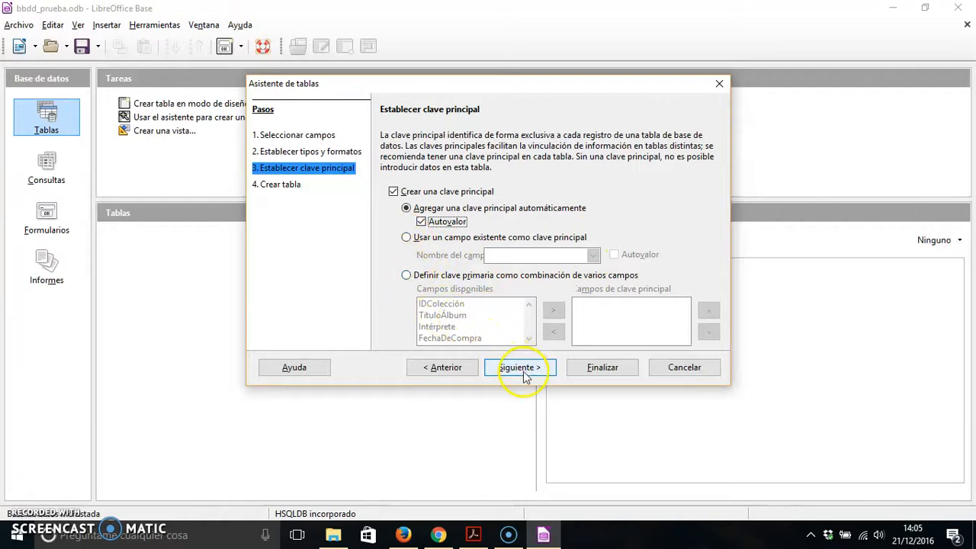
{"action": "left_click", "coordinate": [406, 237]}
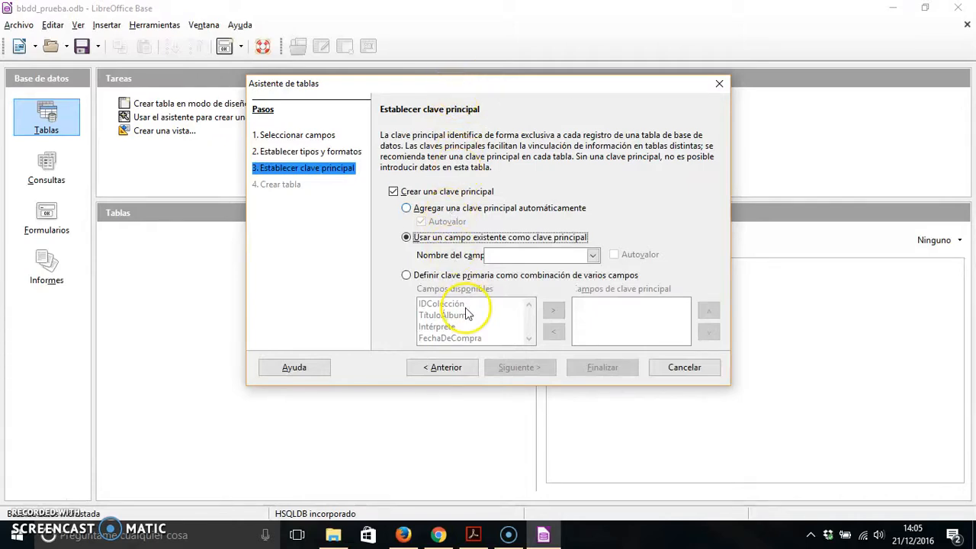
{"action": "left_click", "coordinate": [592, 256]}
{"action": "left_click", "coordinate": [564, 269]}
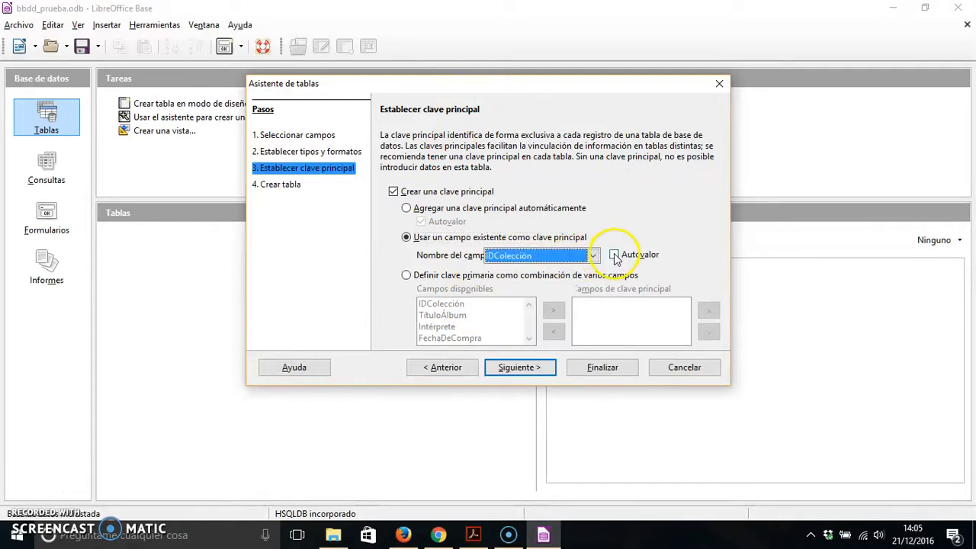
{"action": "left_click", "coordinate": [614, 256]}
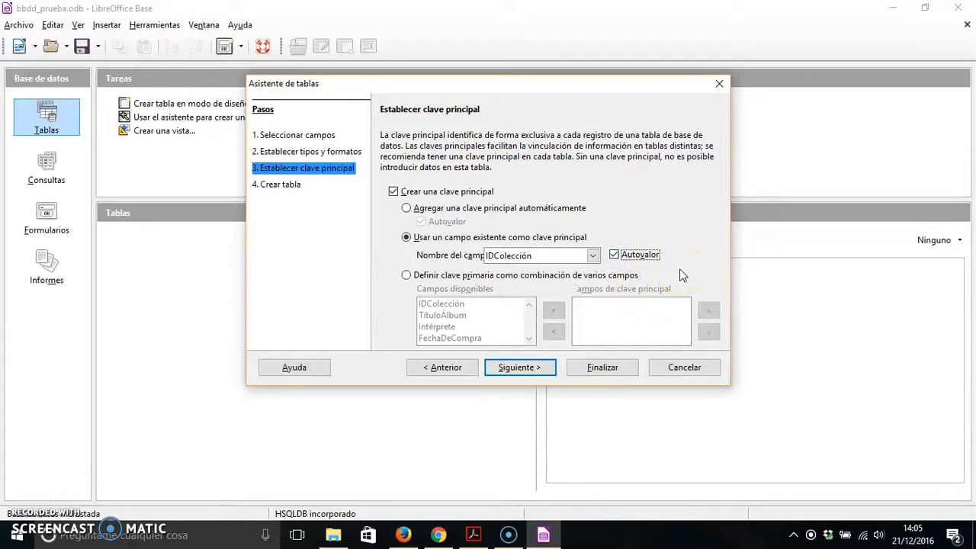
{"action": "left_click", "coordinate": [505, 369]}
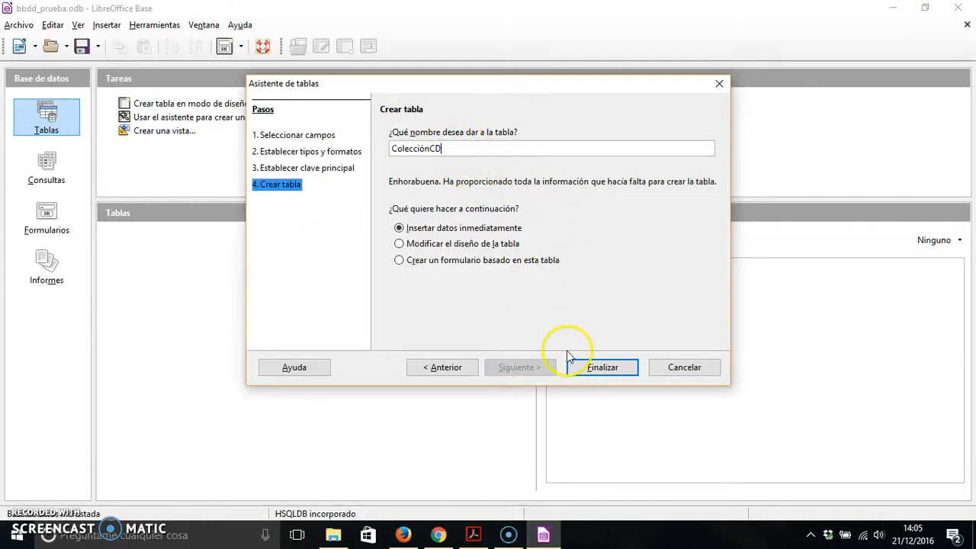
{"action": "left_click", "coordinate": [601, 374]}
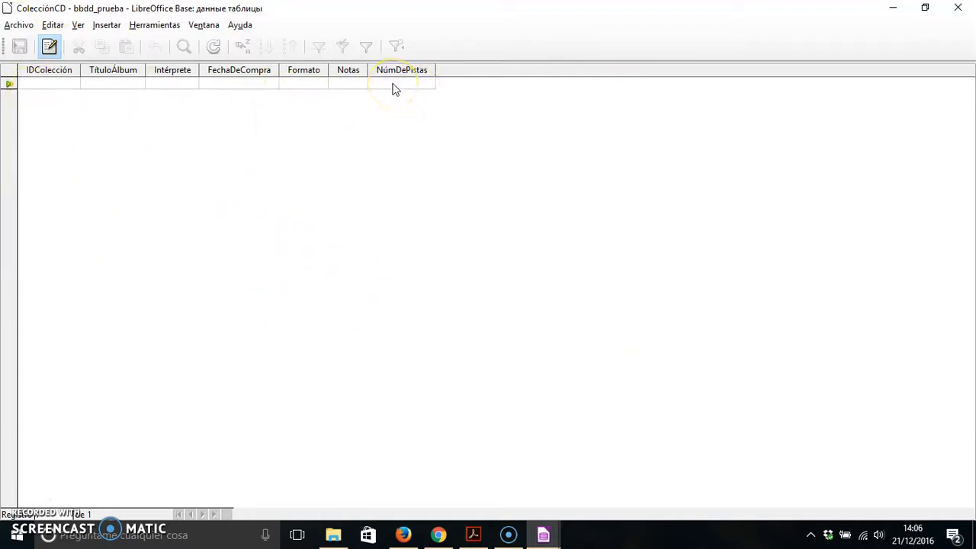
Enter "De un país en llamas" as the TítuloÁlbum of the first ColecciónCD record.
{"action": "left_click", "coordinate": [100, 85]}
{"action": "key", "text": "Tab"}
{"action": "key", "text": "Tab"}
{"action": "key", "text": "Tab"}
{"action": "key", "text": "Tab"}
{"action": "key", "text": "Tab"}
{"action": "left_click", "coordinate": [89, 82]}
{"action": "type", "text": "De au"}
{"action": "key", "text": "BackSpace"}
{"action": "key", "text": "BackSpace"}
{"action": "type", "text": "un país"}
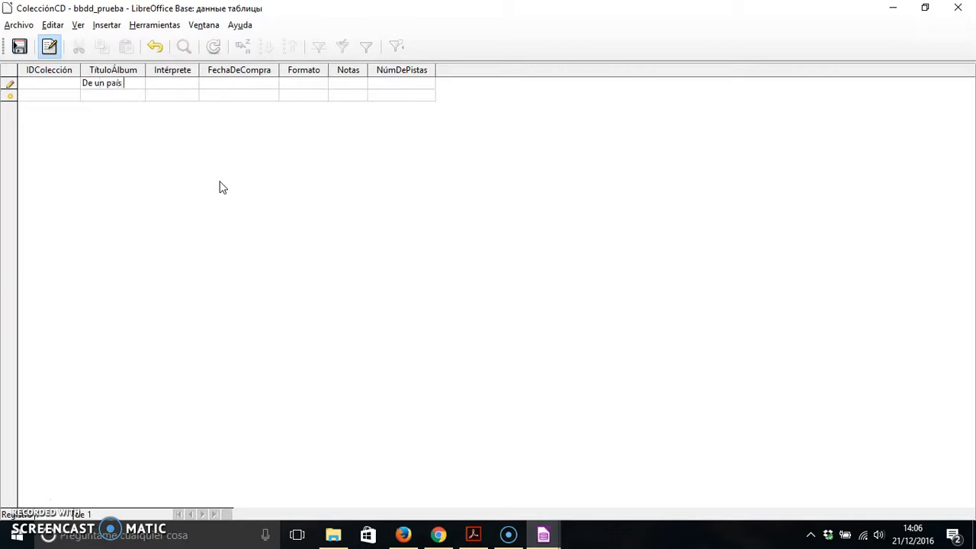
{"action": "type", "text": " en llamas"}
{"action": "key", "text": "Tab"}
Fill in the first record with Intérprete Radio Futura, FechaDeCompra 12/12/1982, Formato vinilo and NúmDePistas 10, and try to store it.
{"action": "type", "text": "Radio"}
{"action": "type", "text": " Futura"}
{"action": "type", "text": "12/12"}
{"action": "type", "text": "/1"}
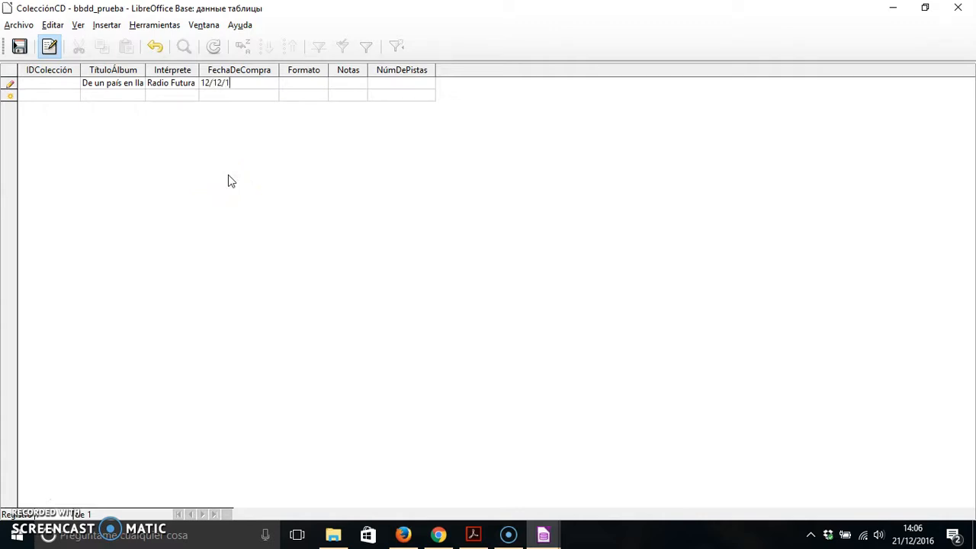
{"action": "type", "text": "982"}
{"action": "key", "text": "Tab"}
{"action": "type", "text": "vinilo"}
{"action": "key", "text": "Tab"}
{"action": "type", "text": "10"}
{"action": "key", "text": "Tab"}
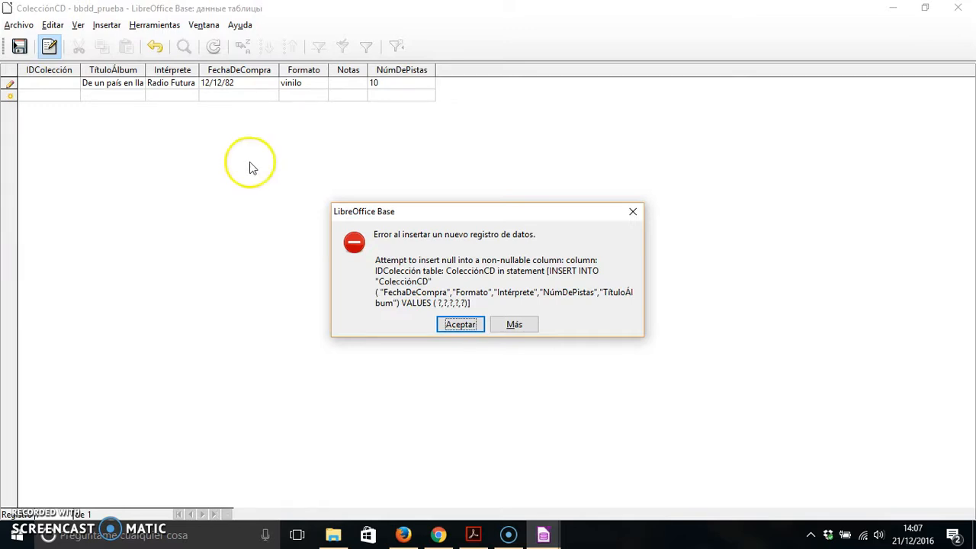
Dismiss the insertion error, set the first record's IDColección to 1 and store the record.
{"action": "left_click", "coordinate": [463, 325]}
{"action": "left_click", "coordinate": [40, 86]}
{"action": "type", "text": "1"}
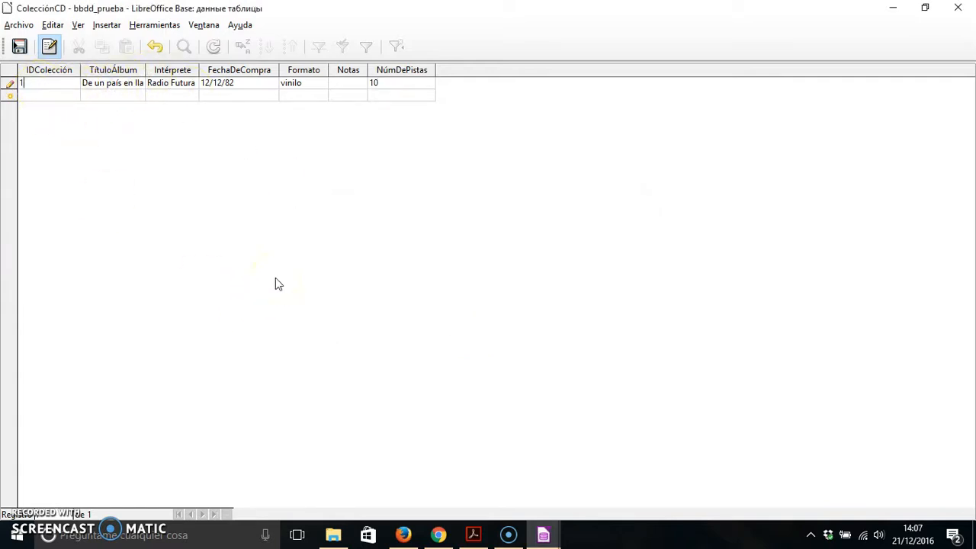
{"action": "key", "text": "Tab"}
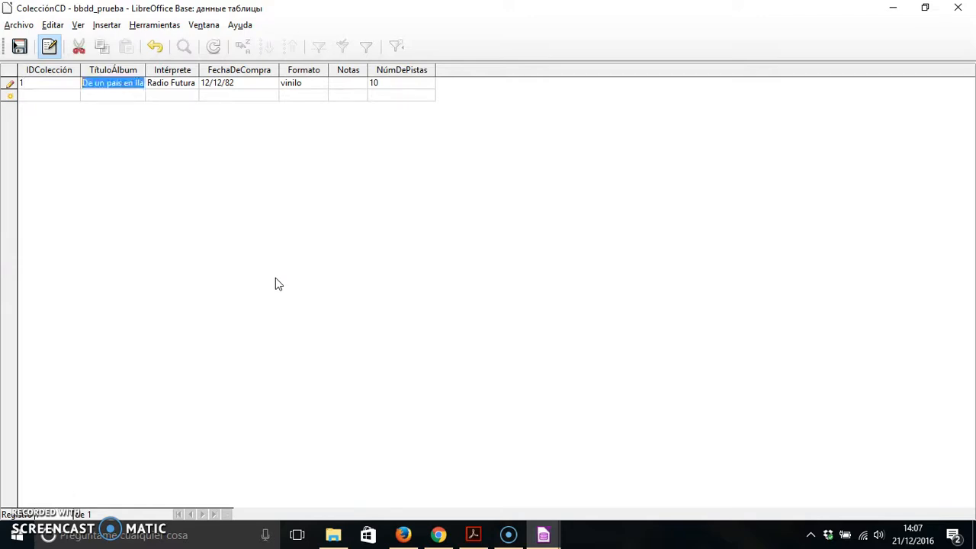
{"action": "left_click", "coordinate": [398, 82]}
{"action": "key", "text": "Return"}
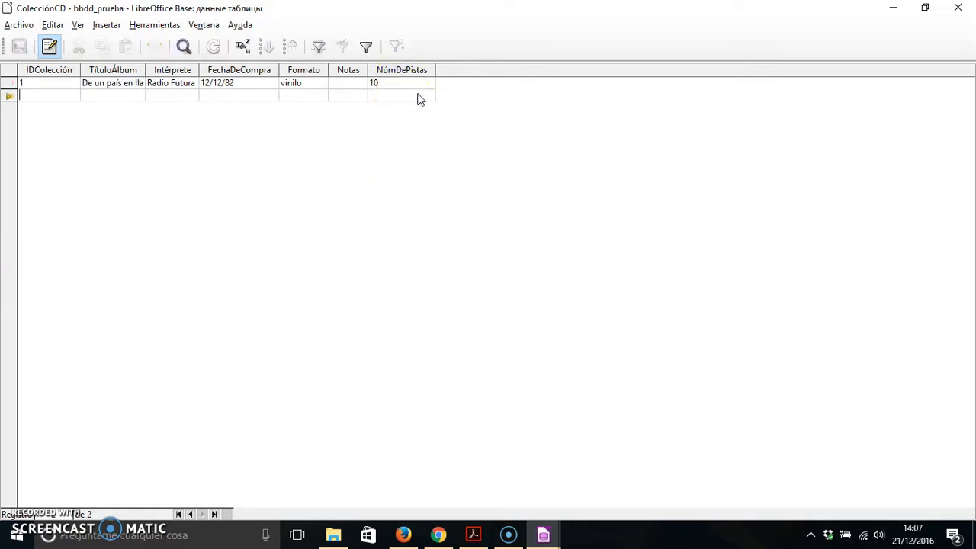
Start a second record with IDColección 2, TítuloÁlbum fhdfgh and Intérprete dfgh.
{"action": "left_click", "coordinate": [47, 94]}
{"action": "left_click", "coordinate": [34, 94]}
{"action": "type", "text": "2"}
{"action": "left_click", "coordinate": [107, 99]}
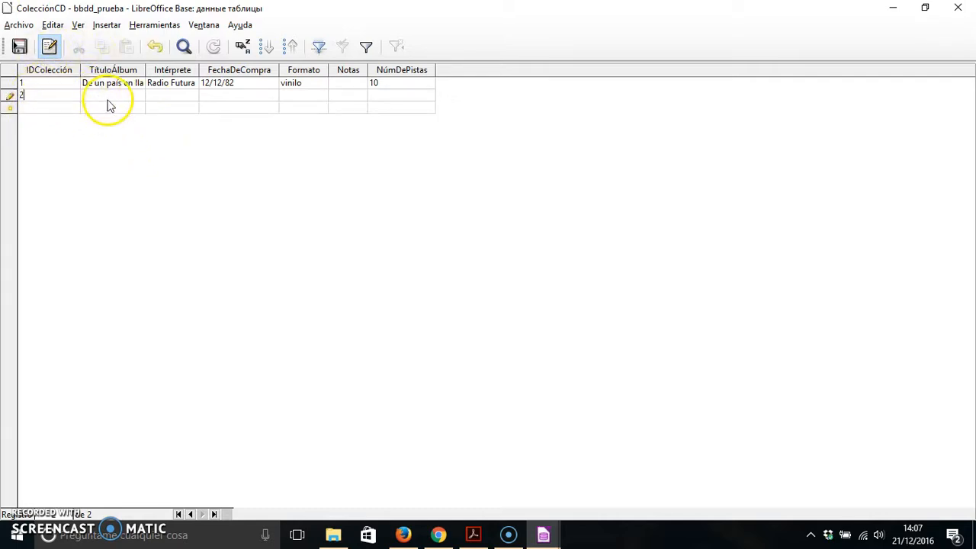
{"action": "type", "text": "fhdfgh"}
{"action": "key", "text": "Tab"}
{"action": "type", "text": "dfgh"}
{"action": "key", "text": "Tab"}
Complete the second record with FechaDeCompra 30/12/99, Formato fgfg and NúmDePistas 11, and close the table's data window.
{"action": "type", "text": "30/12/99"}
{"action": "key", "text": "Tab"}
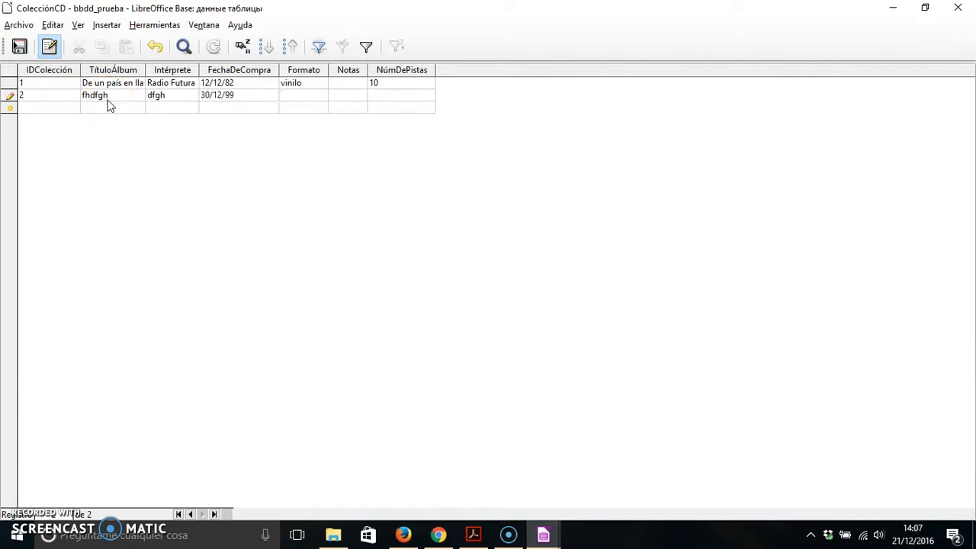
{"action": "type", "text": "fgfg"}
{"action": "key", "text": "Tab"}
{"action": "type", "text": "11"}
{"action": "key", "text": "Tab"}
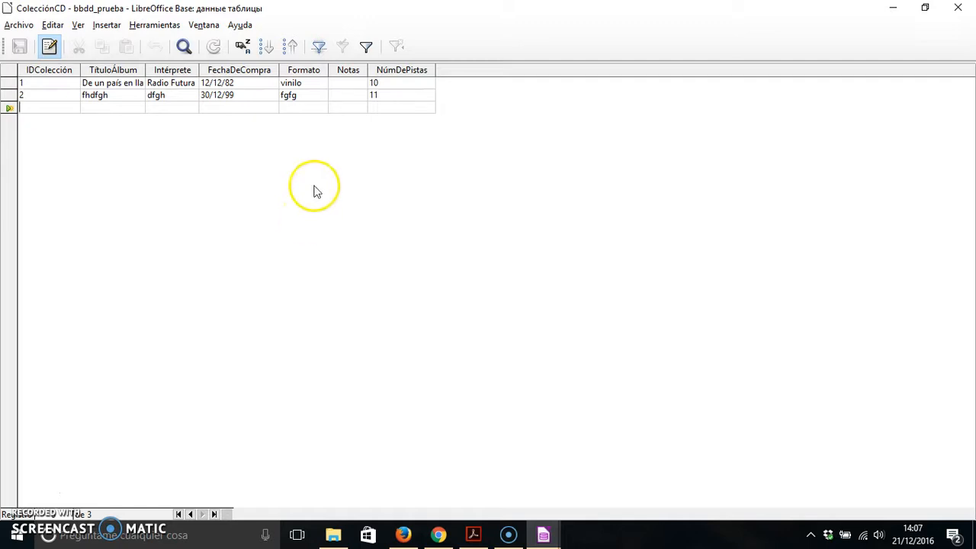
{"action": "left_click", "coordinate": [958, 7]}
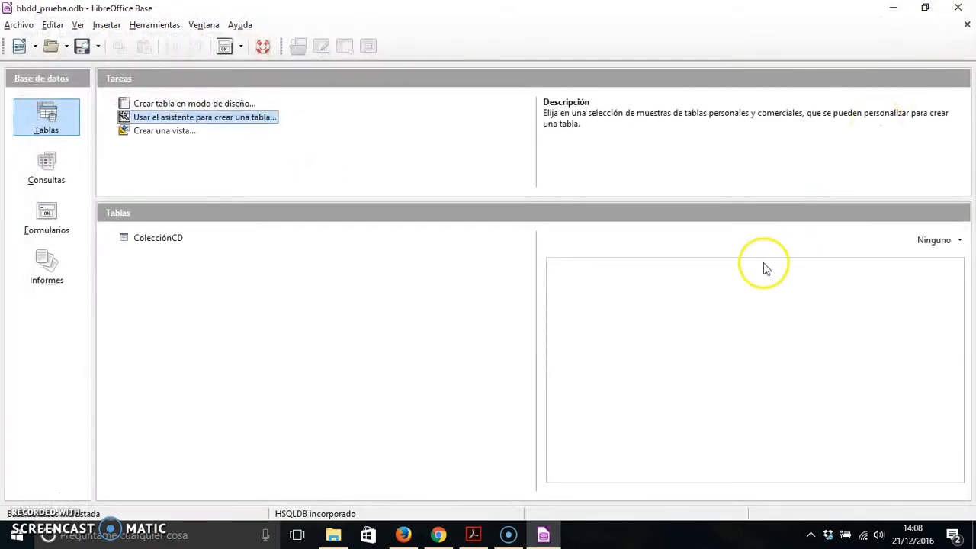
Open the Animales database from the CEED_1617 > ACFGS > 1617 > UD3 > base folder.
{"action": "left_click", "coordinate": [13, 27]}
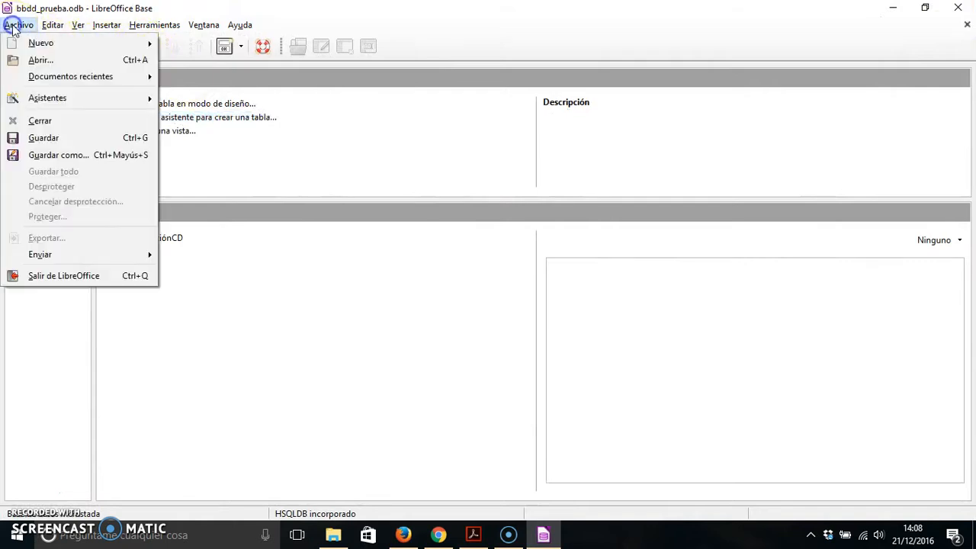
{"action": "left_click", "coordinate": [36, 61]}
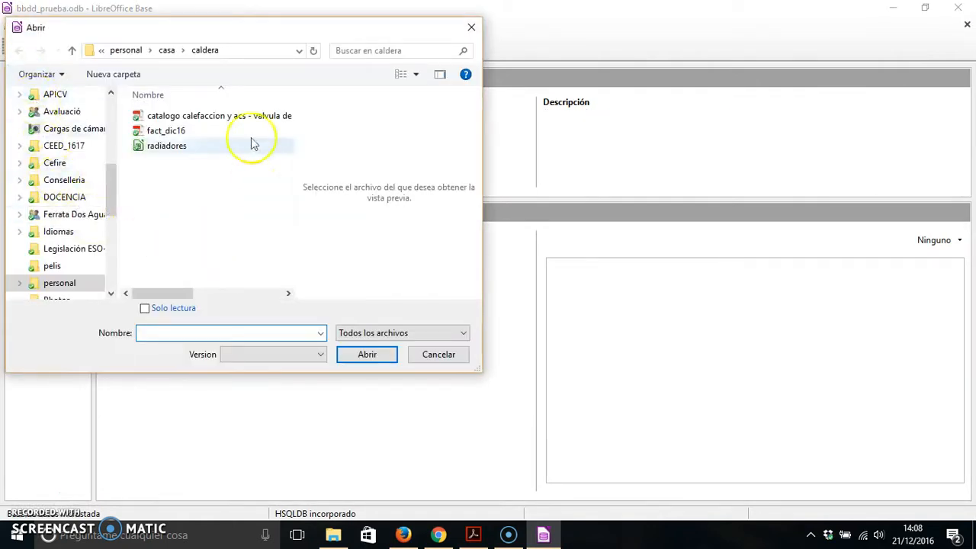
{"action": "left_click_drag", "start_coordinate": [112, 182], "coordinate": [111, 170]}
{"action": "left_click", "coordinate": [53, 180]}
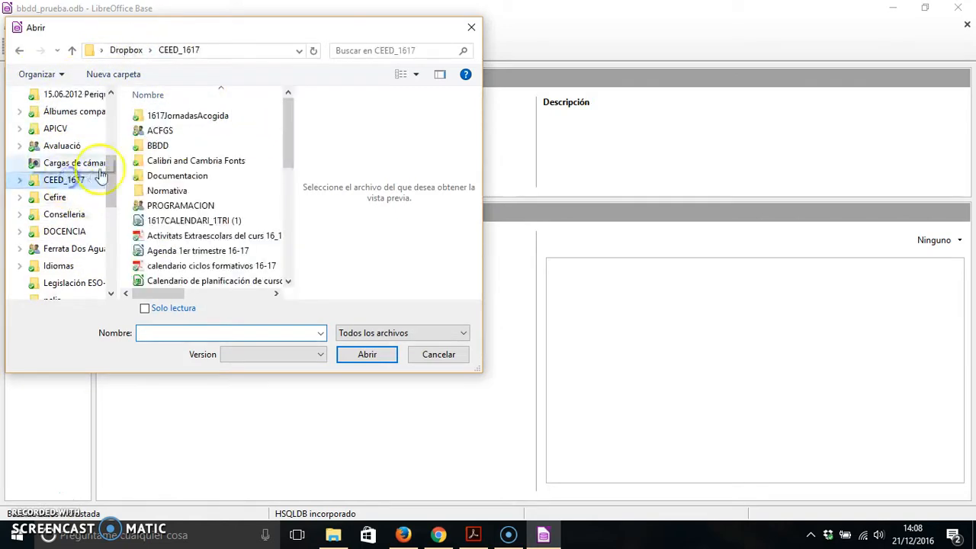
{"action": "double_click", "coordinate": [162, 130]}
{"action": "double_click", "coordinate": [155, 130]}
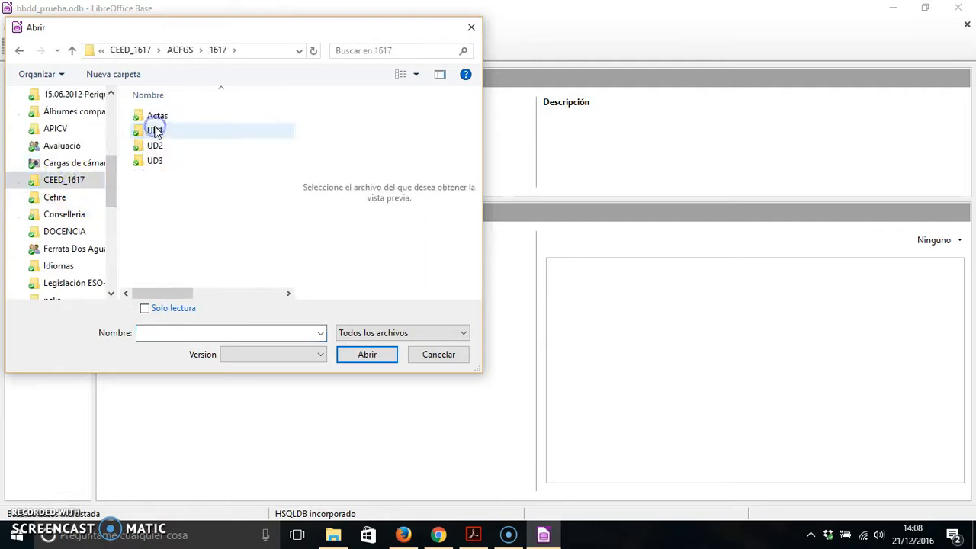
{"action": "double_click", "coordinate": [152, 160]}
{"action": "double_click", "coordinate": [155, 130]}
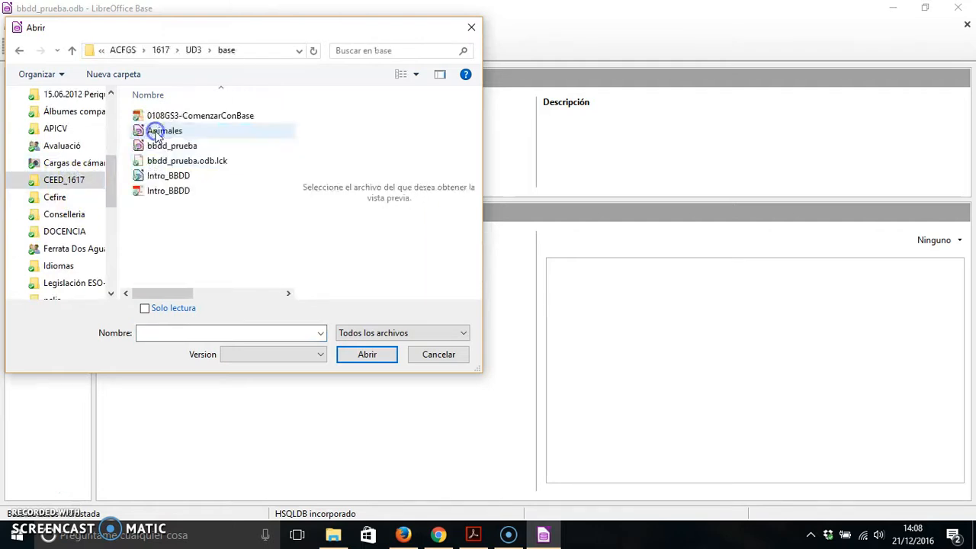
{"action": "double_click", "coordinate": [158, 131]}
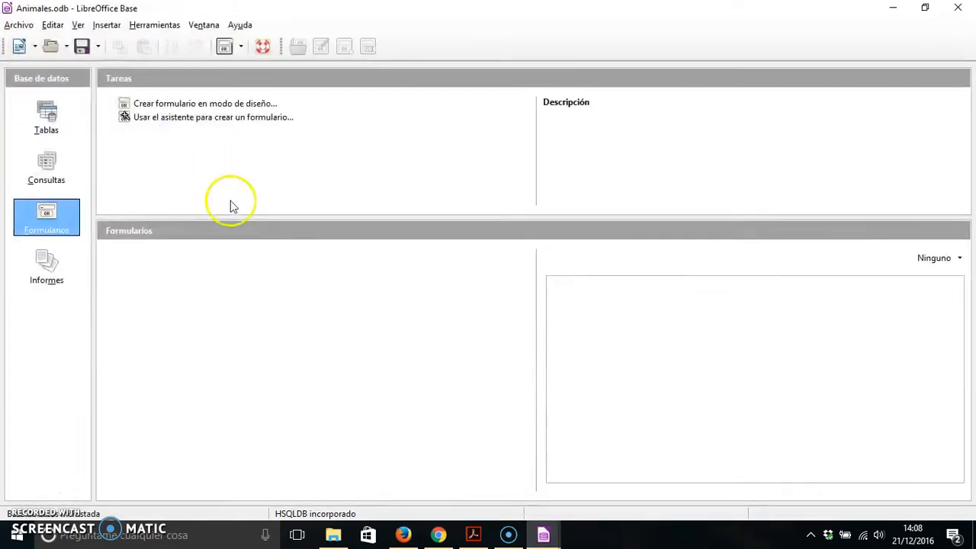
Open the Especies table and fit the widths of the Clase, Orden, Hábitat and Observaciones columns to their contents.
{"action": "left_click", "coordinate": [47, 119]}
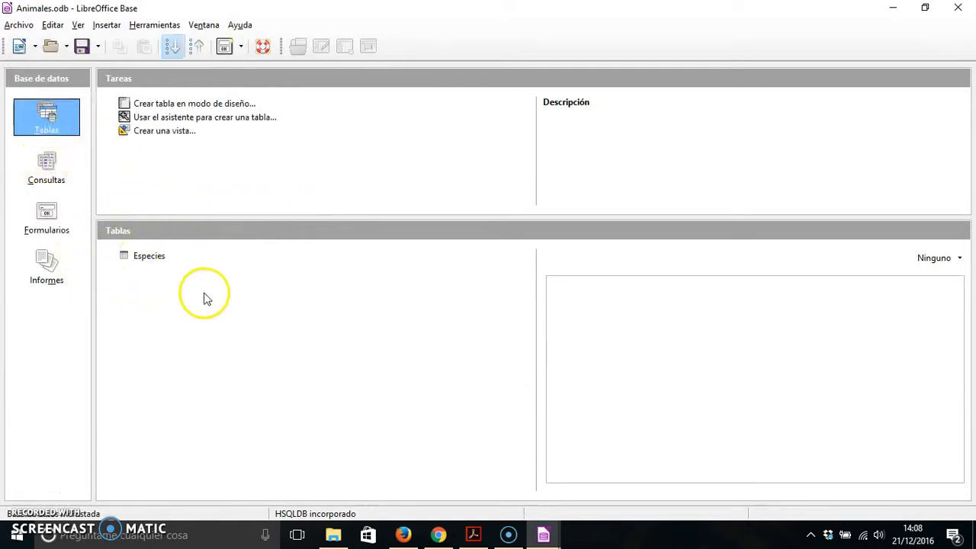
{"action": "double_click", "coordinate": [146, 257]}
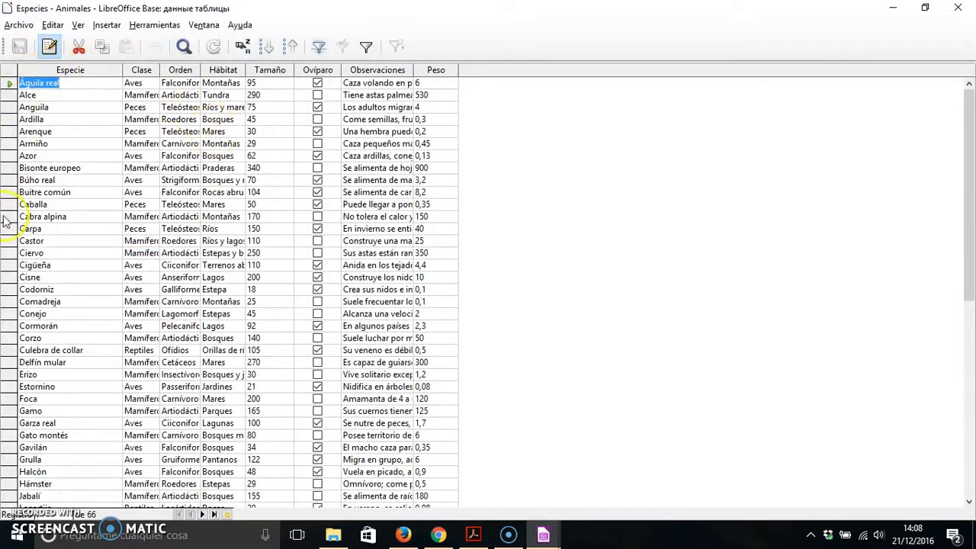
{"action": "left_click", "coordinate": [122, 68]}
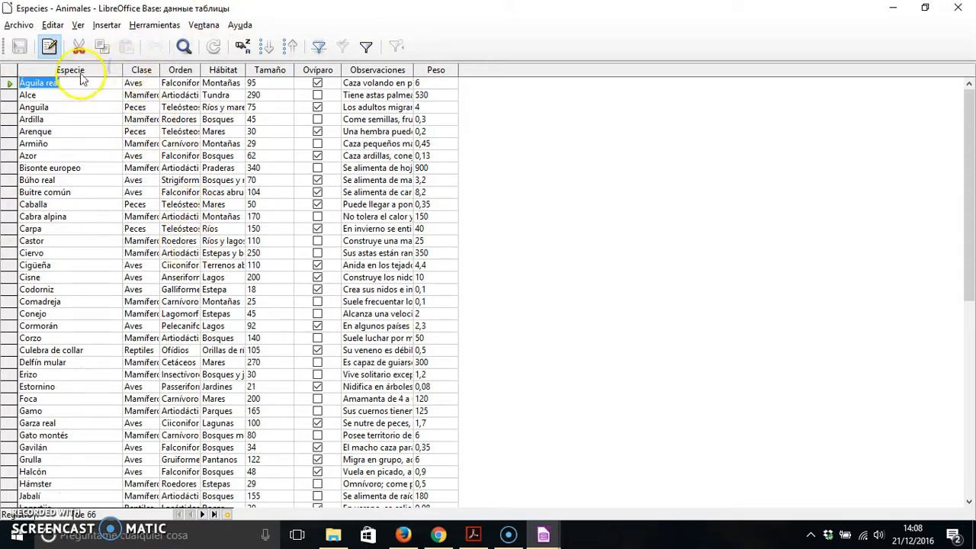
{"action": "double_click", "coordinate": [159, 68]}
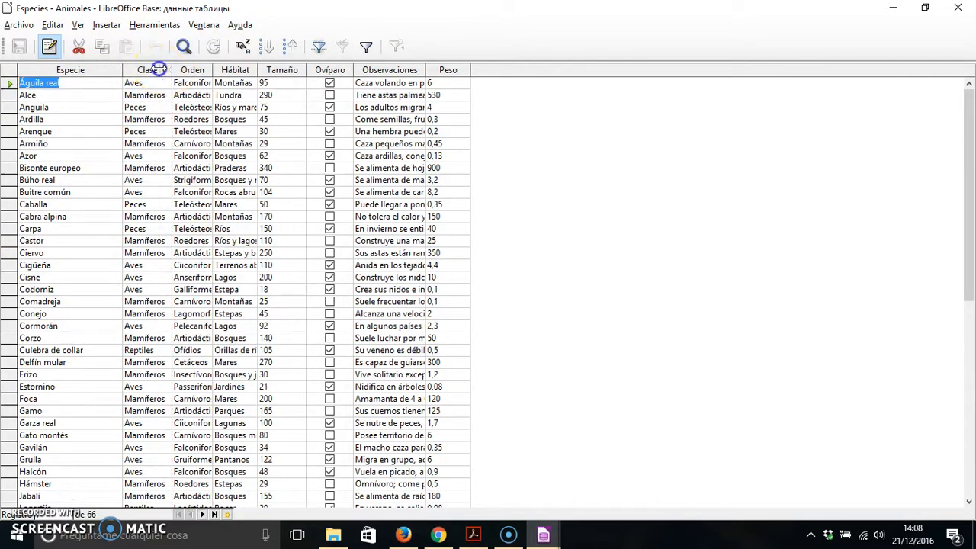
{"action": "double_click", "coordinate": [214, 69]}
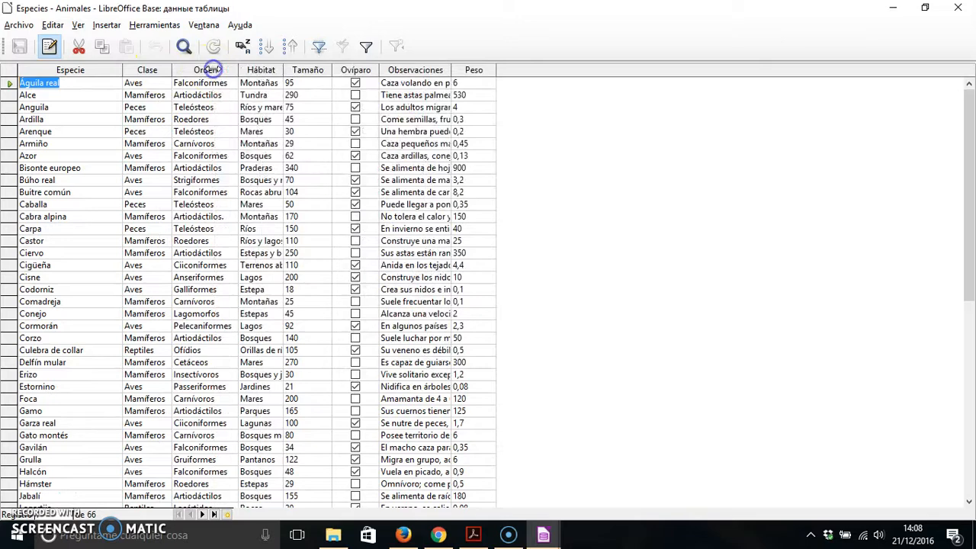
{"action": "double_click", "coordinate": [283, 69]}
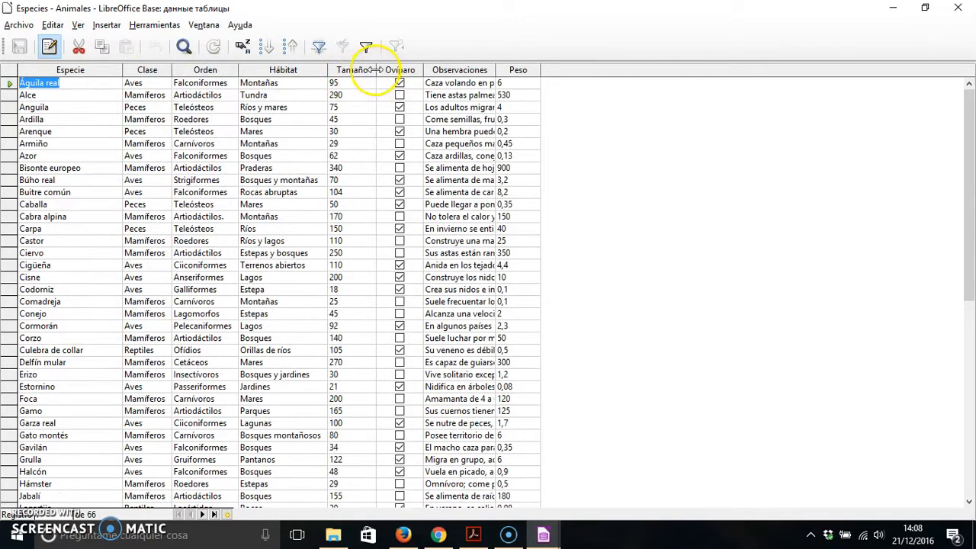
{"action": "double_click", "coordinate": [495, 69]}
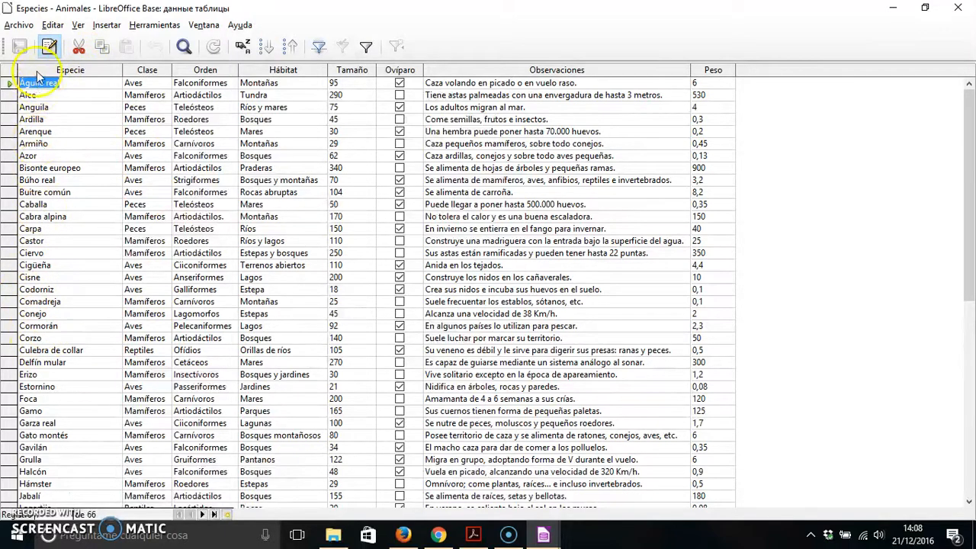
Look through the records of the Especies table and close its data window.
{"action": "scroll", "coordinate": [46, 244], "scroll_direction": "down", "scroll_amount": 9}
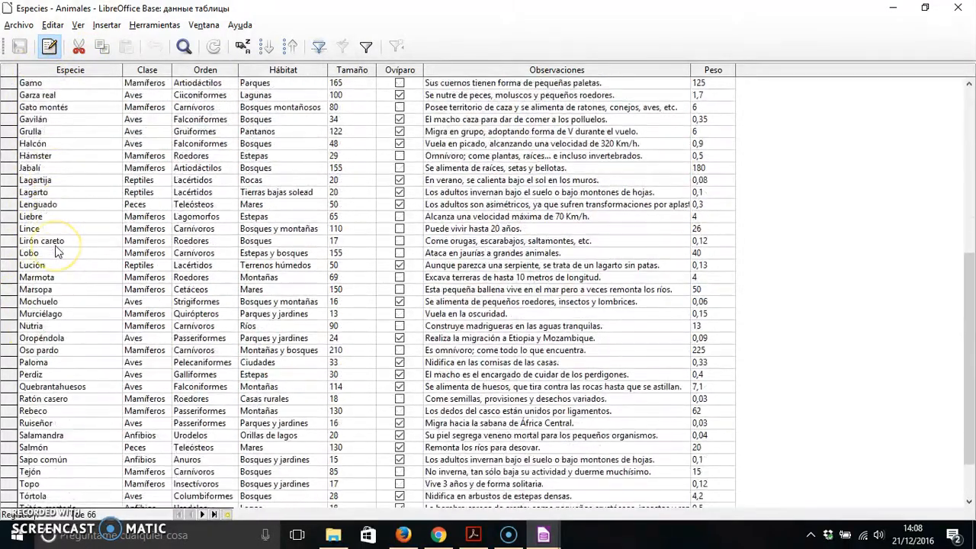
{"action": "scroll", "coordinate": [55, 252], "scroll_direction": "down", "scroll_amount": 2}
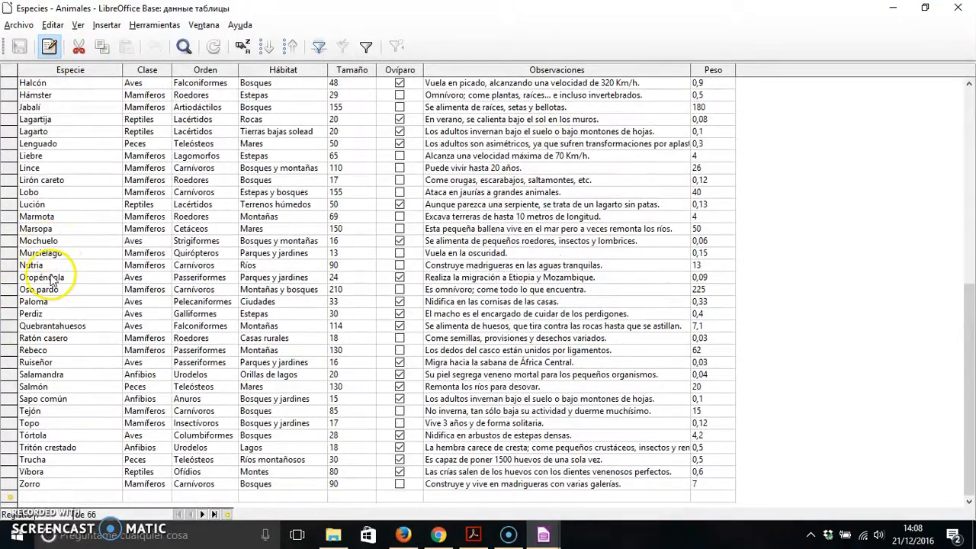
{"action": "scroll", "coordinate": [52, 279], "scroll_direction": "up", "scroll_amount": 3}
{"action": "scroll", "coordinate": [51, 279], "scroll_direction": "up", "scroll_amount": 8}
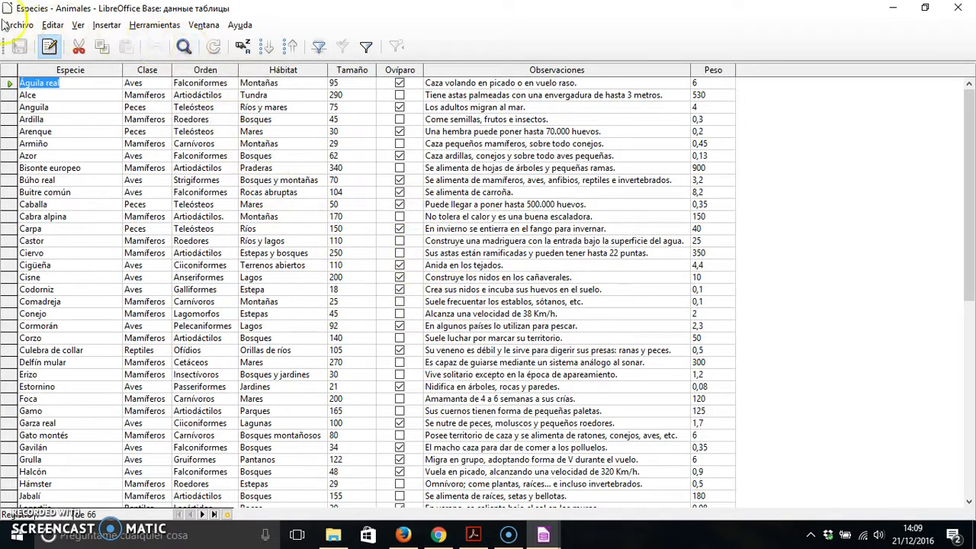
{"action": "left_click", "coordinate": [958, 10]}
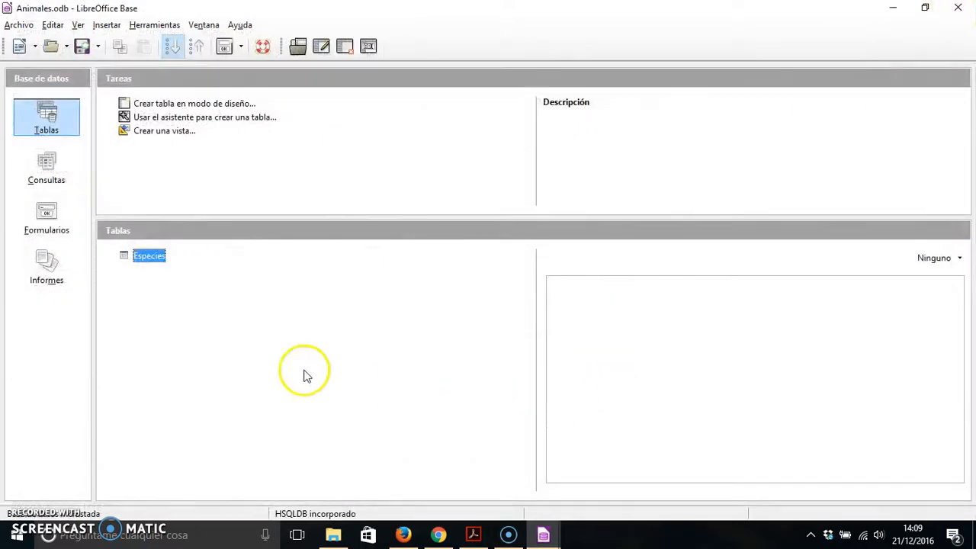
Start a query on the Especies table with the query wizard and include the fields Clase, Hábitat and Peso.
{"action": "left_click", "coordinate": [45, 177]}
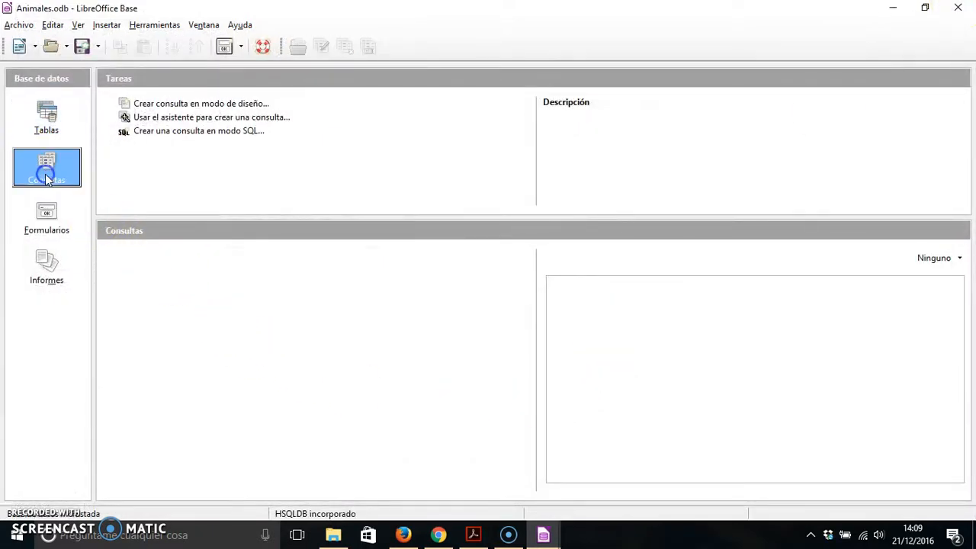
{"action": "left_click", "coordinate": [231, 118]}
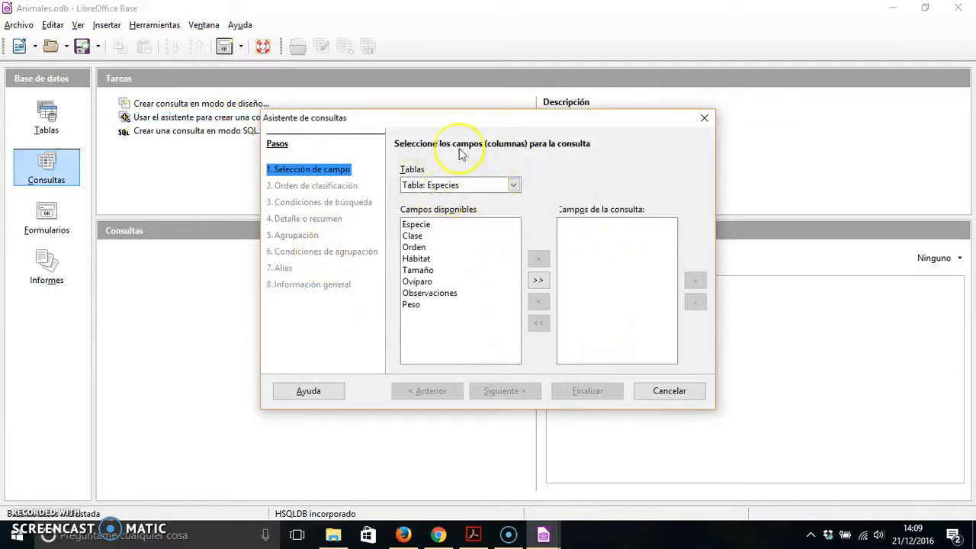
{"action": "left_click", "coordinate": [415, 236]}
{"action": "left_click", "coordinate": [538, 257]}
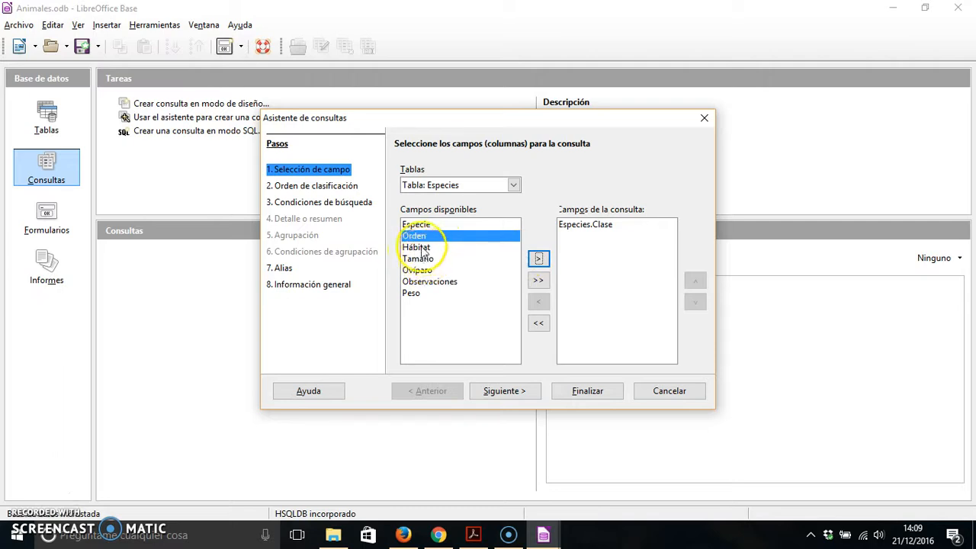
{"action": "left_click", "coordinate": [423, 247]}
{"action": "left_click", "coordinate": [538, 258]}
{"action": "left_click", "coordinate": [414, 281]}
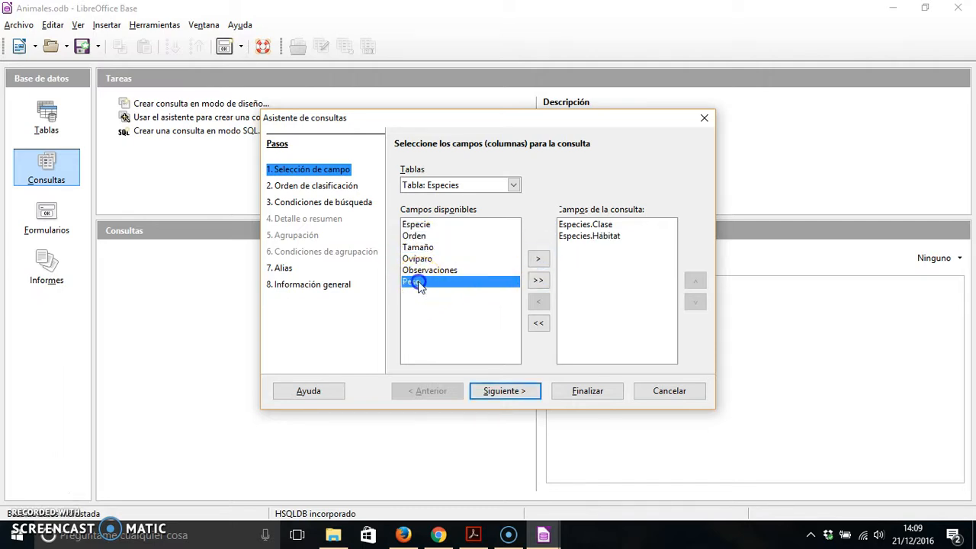
{"action": "left_click", "coordinate": [538, 258]}
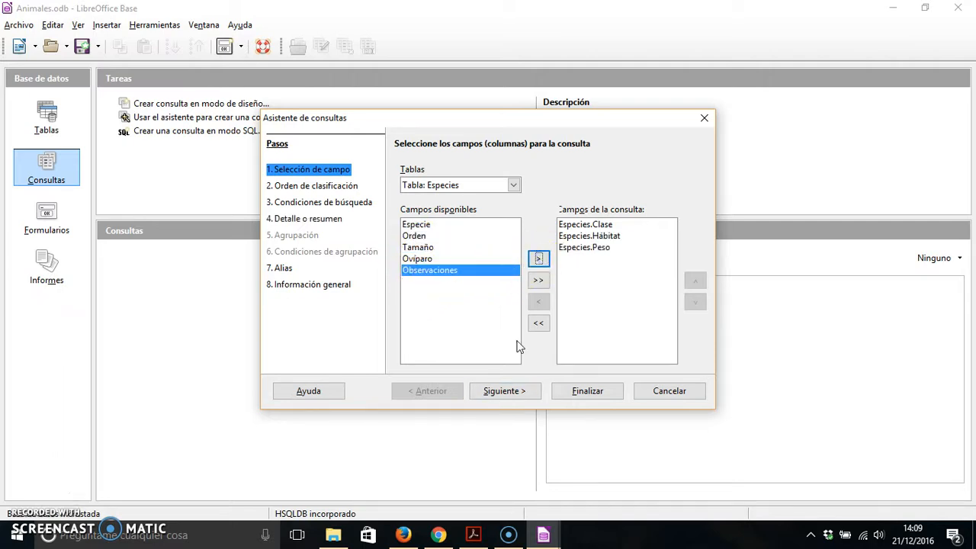
{"action": "left_click", "coordinate": [502, 391]}
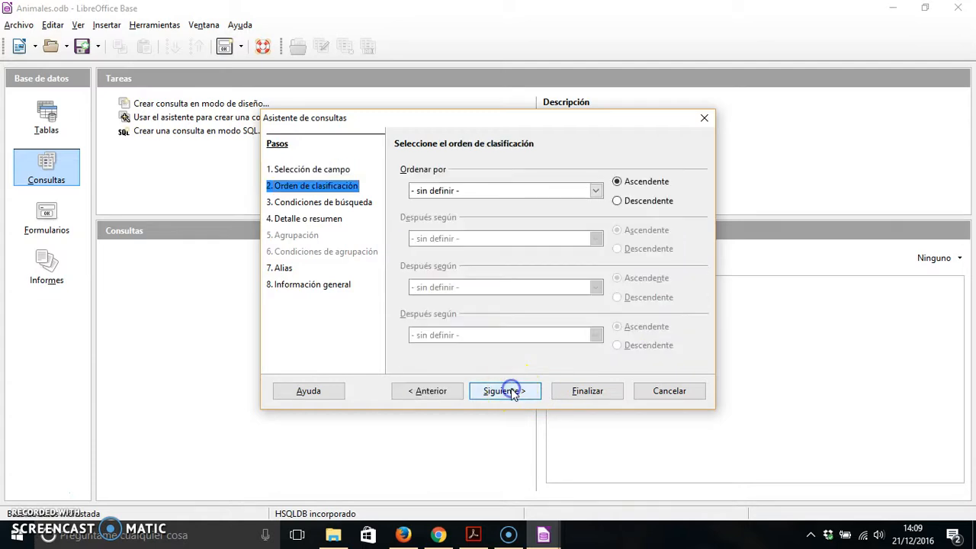
Sort the query by Especies.Peso in ascending order and continue to the search conditions.
{"action": "left_click", "coordinate": [506, 190]}
{"action": "left_click", "coordinate": [506, 190]}
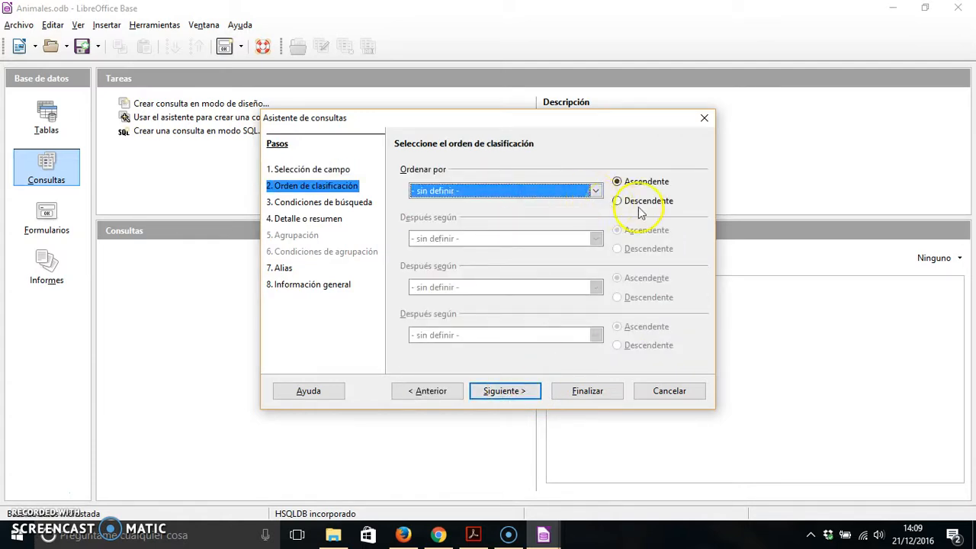
{"action": "left_click", "coordinate": [580, 195]}
{"action": "left_click", "coordinate": [562, 236]}
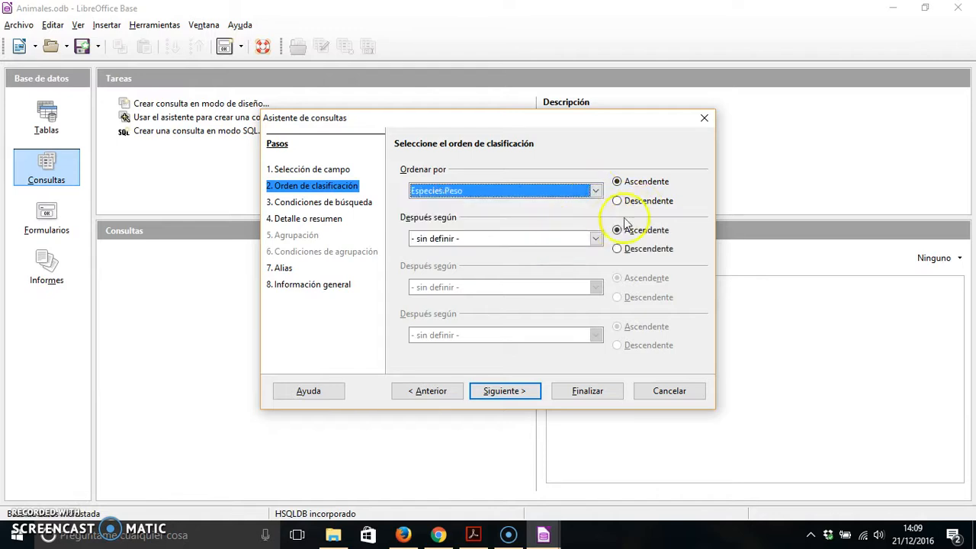
{"action": "left_click", "coordinate": [617, 201]}
{"action": "left_click", "coordinate": [617, 182]}
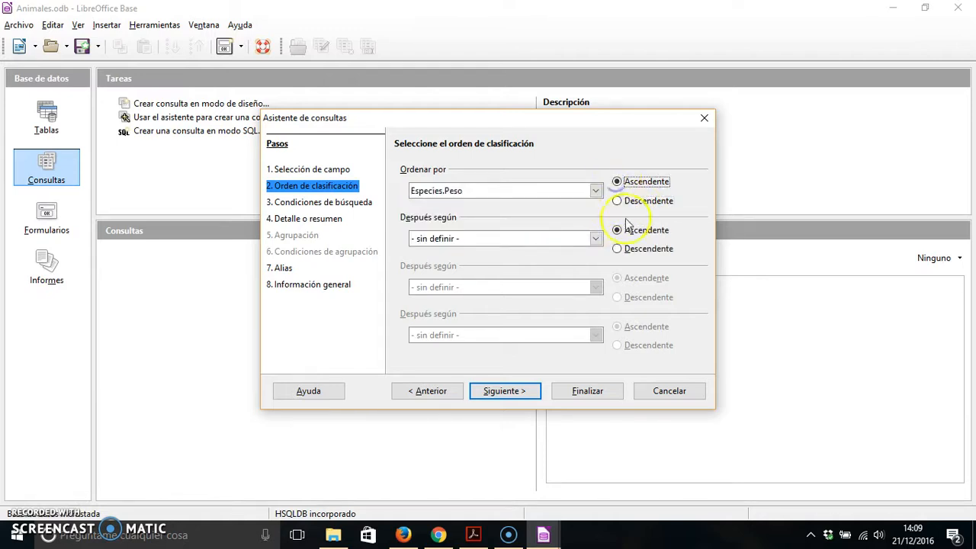
{"action": "left_click", "coordinate": [505, 392]}
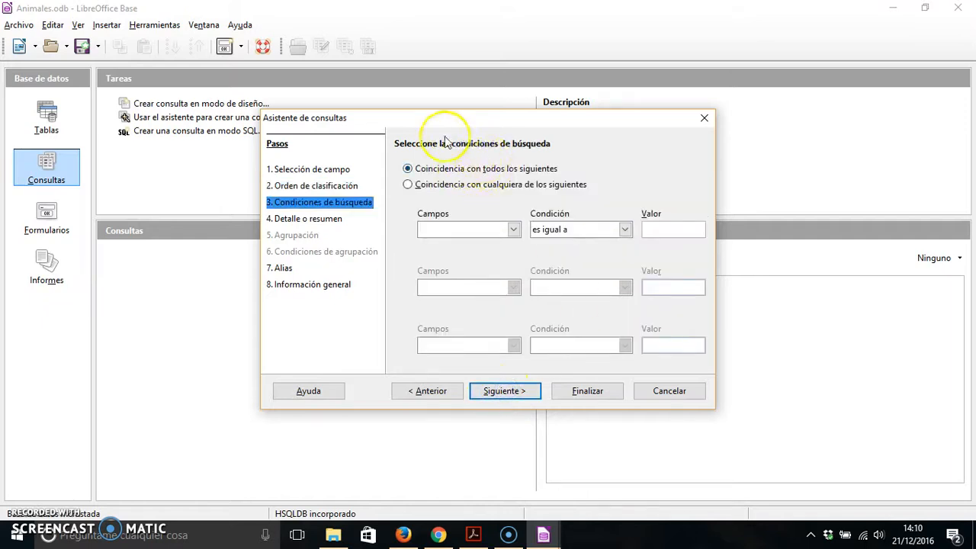
Set the first search condition so that Especies.Clase is equal to Mamíferos.
{"action": "left_click", "coordinate": [513, 230]}
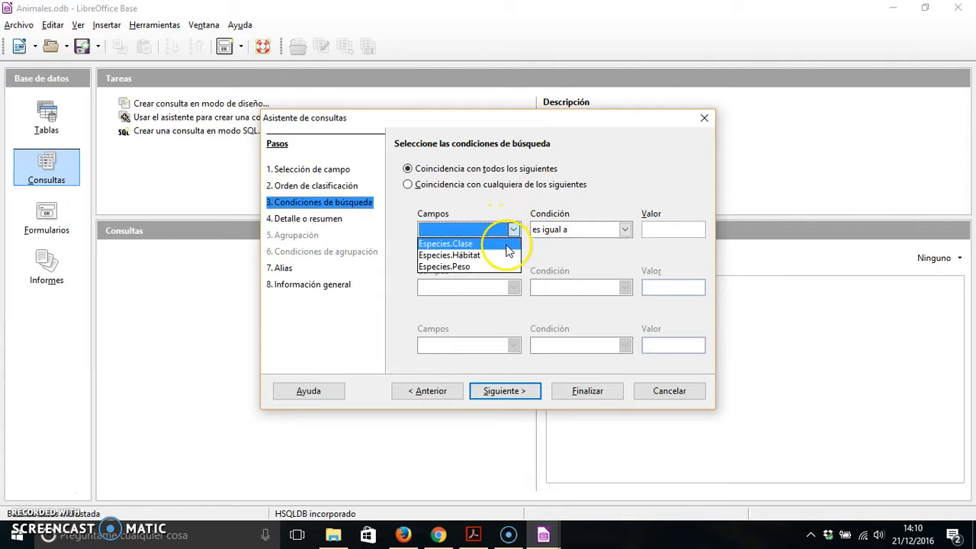
{"action": "left_click", "coordinate": [506, 244]}
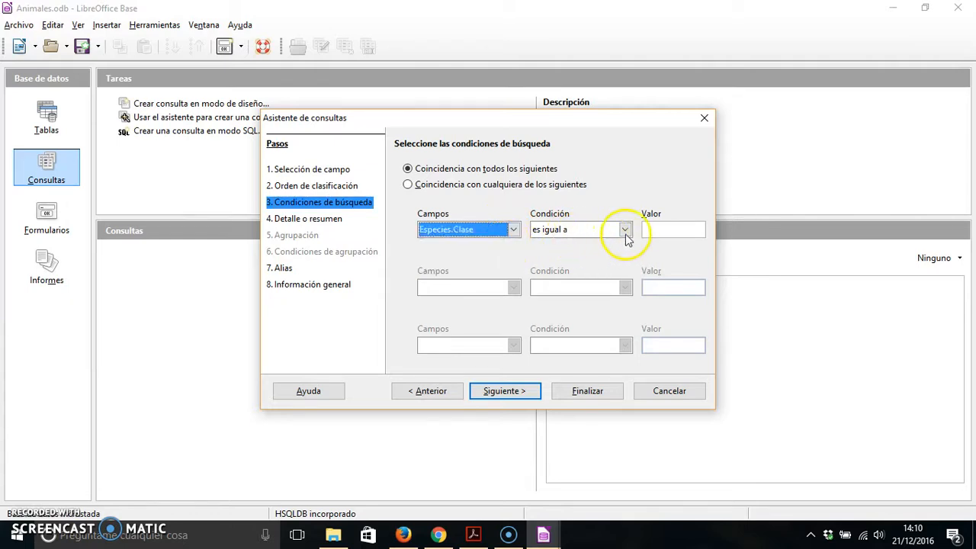
{"action": "left_click", "coordinate": [656, 228]}
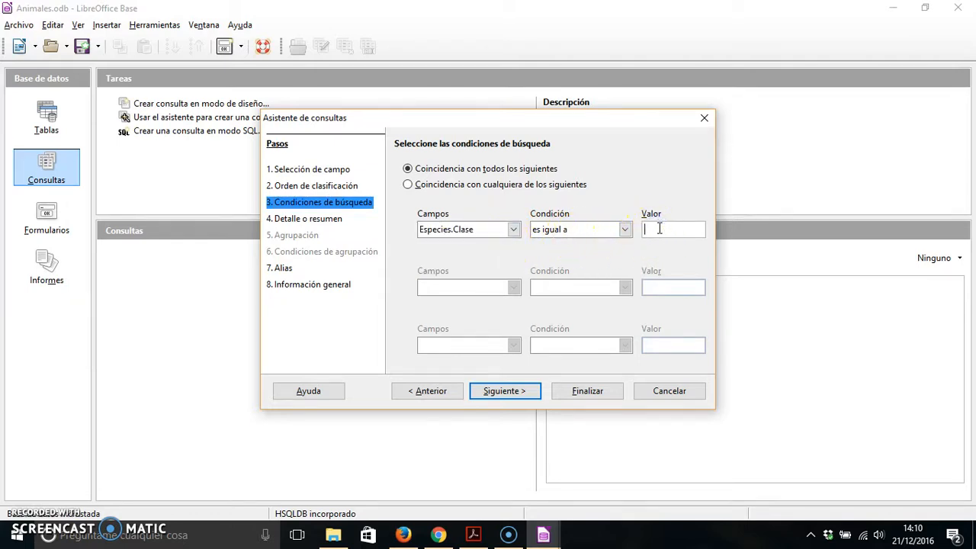
{"action": "type", "text": "Mamiferos"}
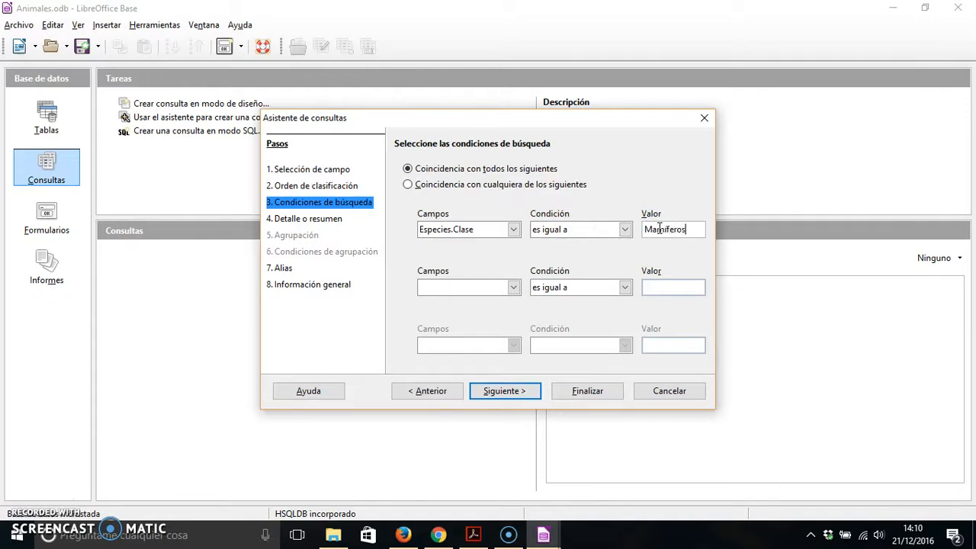
{"action": "key", "text": "Tab"}
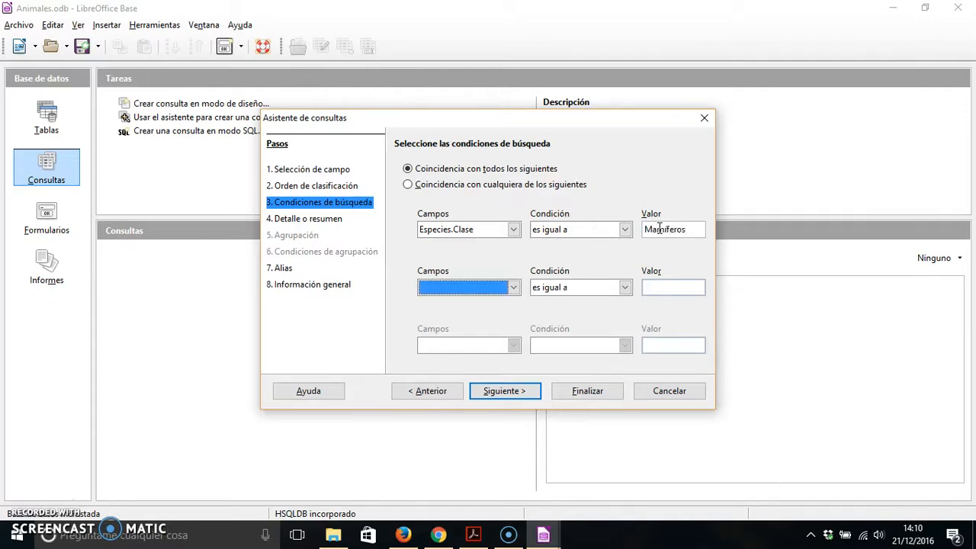
Add a second search condition so that Especies.Hábitat is equal to Bosques.
{"action": "left_click", "coordinate": [490, 288]}
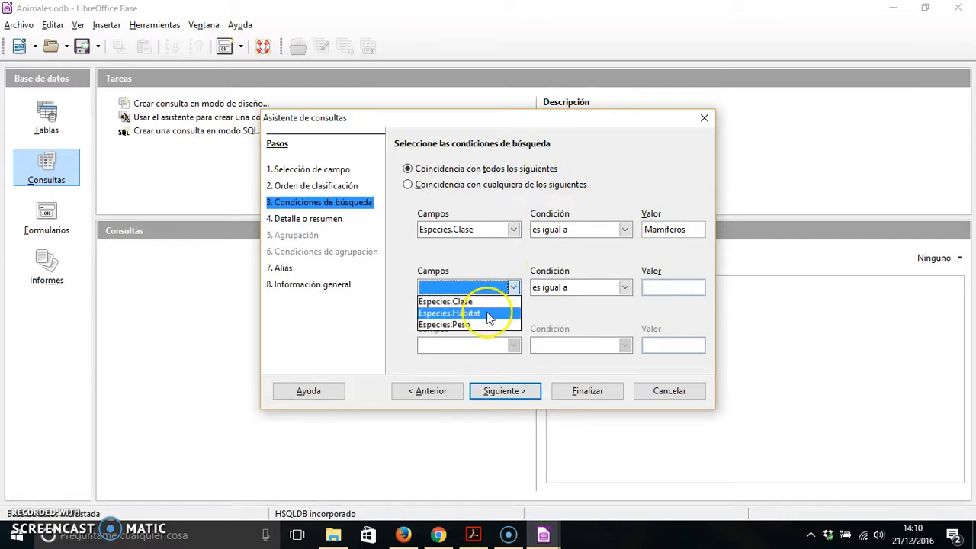
{"action": "left_click", "coordinate": [487, 312]}
{"action": "left_click", "coordinate": [658, 284]}
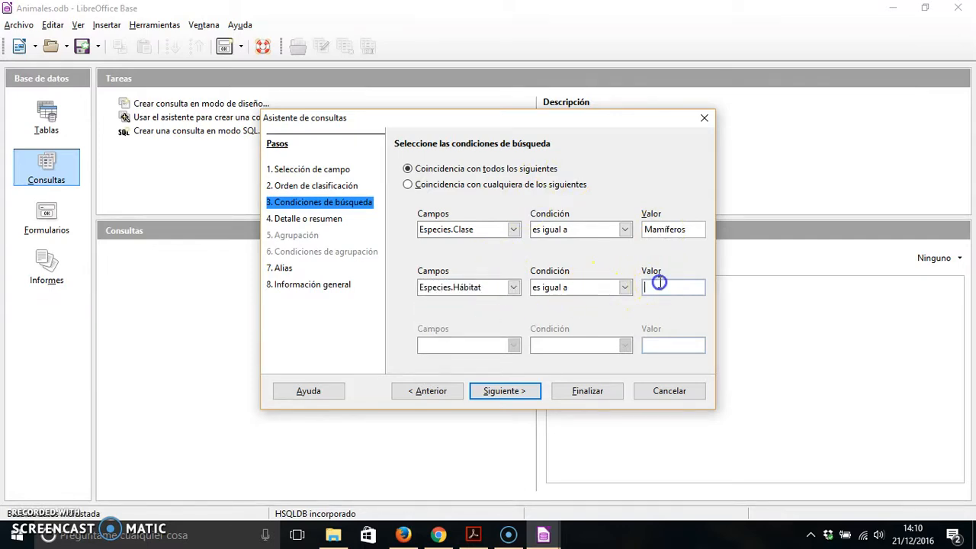
{"action": "type", "text": "Bosqu"}
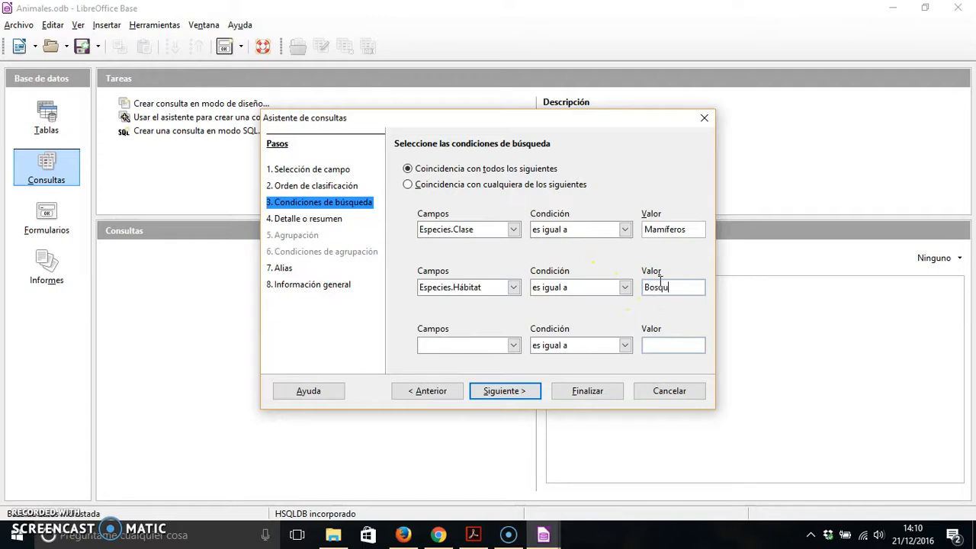
{"action": "type", "text": "es"}
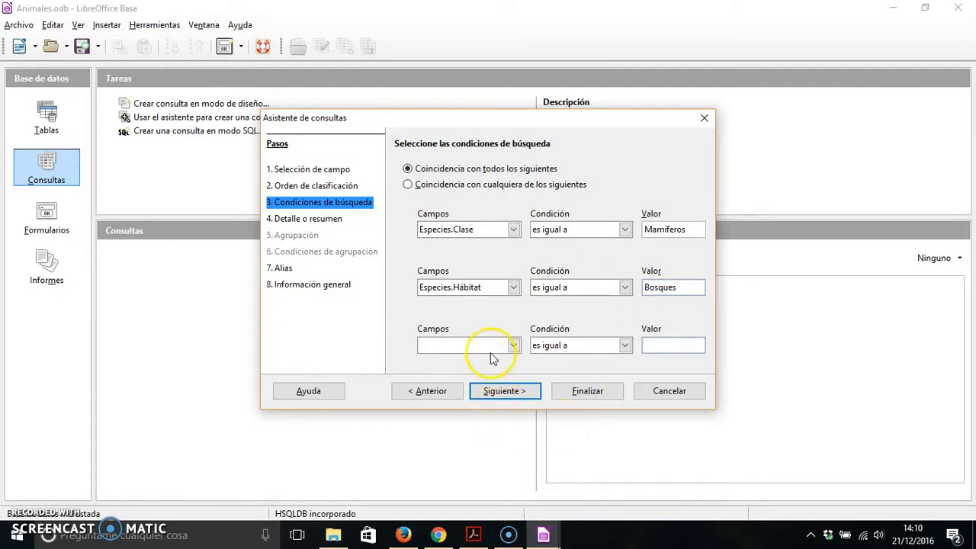
Add a third search condition requiring Especies.Peso to be equal to or greater than 10, and accept the conditions.
{"action": "left_click", "coordinate": [490, 346]}
{"action": "left_click", "coordinate": [491, 381]}
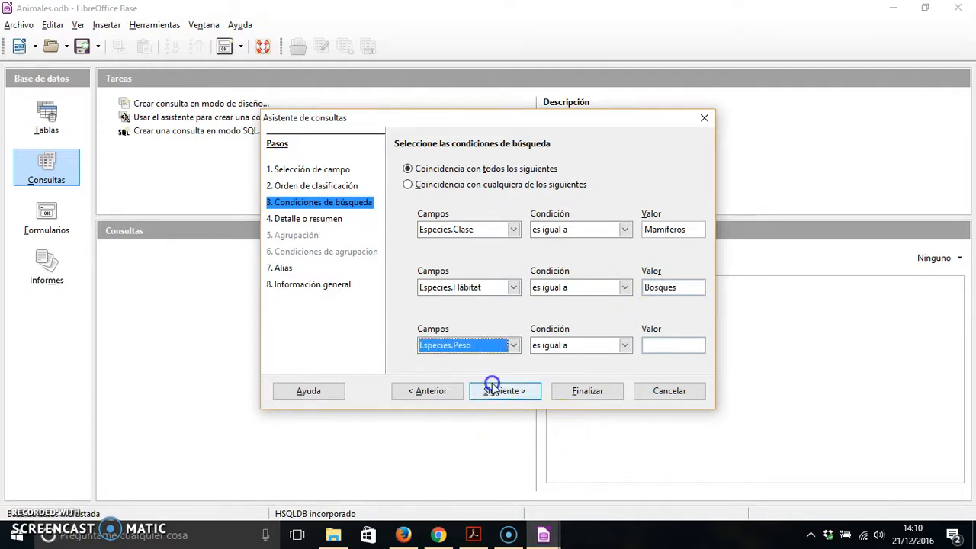
{"action": "left_click", "coordinate": [624, 345]}
{"action": "left_click", "coordinate": [589, 419]}
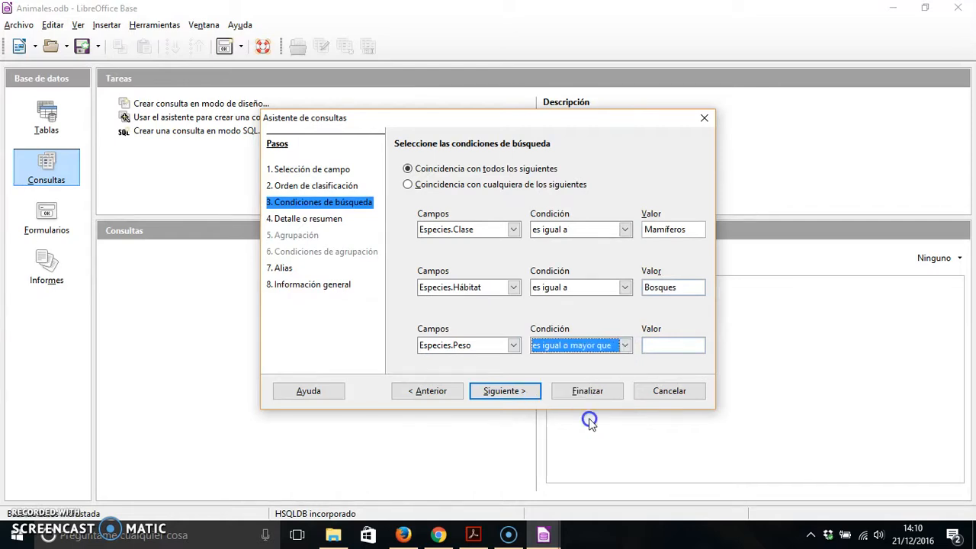
{"action": "left_click", "coordinate": [657, 346]}
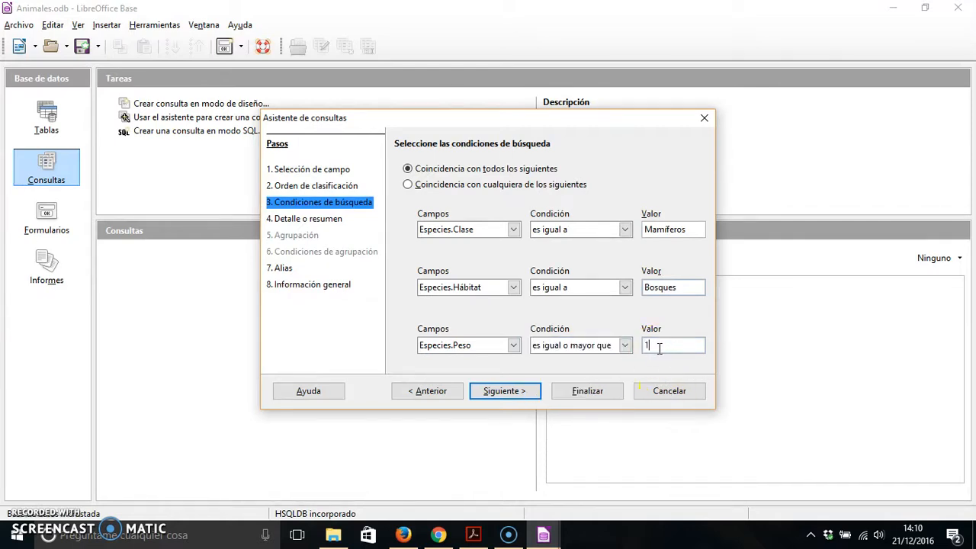
{"action": "left_click", "coordinate": [501, 391]}
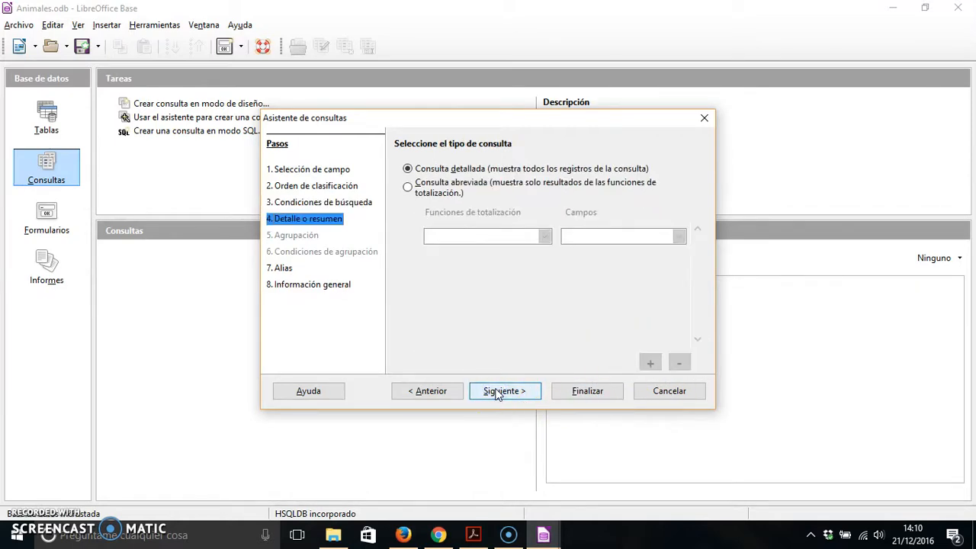
Create the detailed query Consulta_Especies with the default aliases, and close its results window.
{"action": "left_click", "coordinate": [496, 392]}
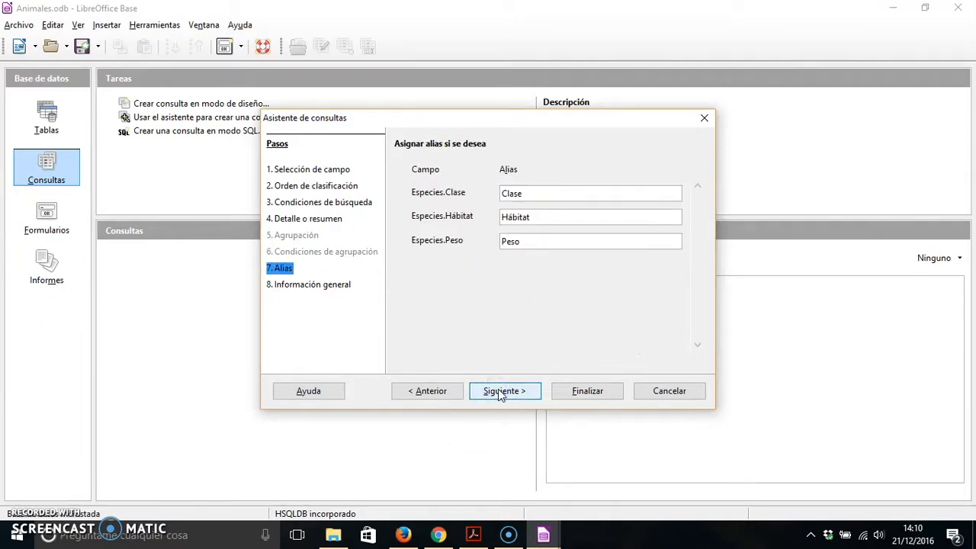
{"action": "left_click", "coordinate": [501, 392]}
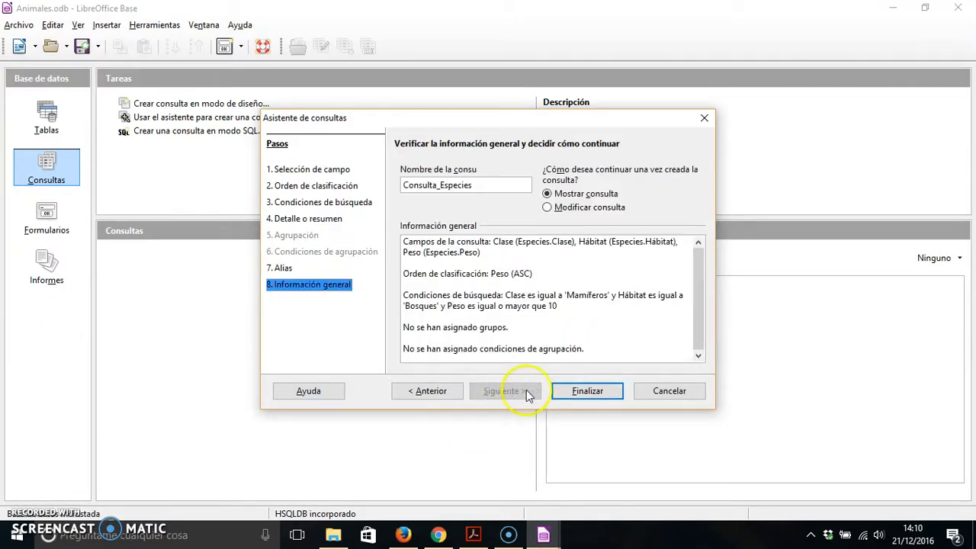
{"action": "left_click", "coordinate": [577, 392]}
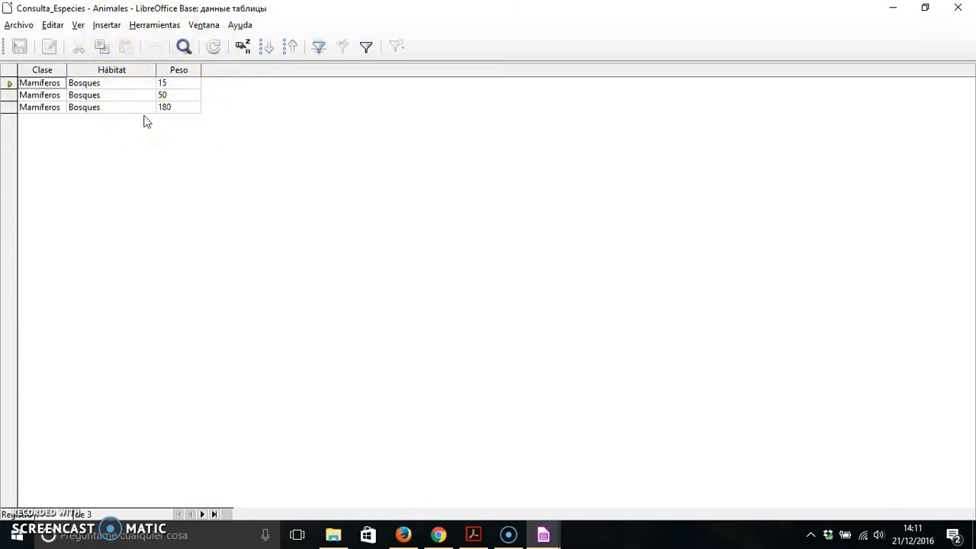
{"action": "left_click", "coordinate": [958, 7]}
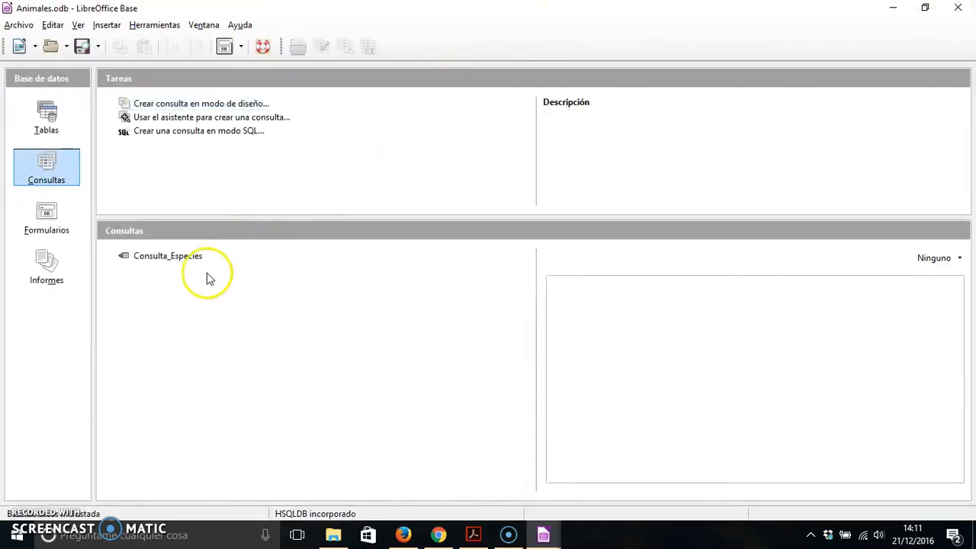
Open the Consulta_Especies query for editing in SQL view.
{"action": "left_click", "coordinate": [152, 261]}
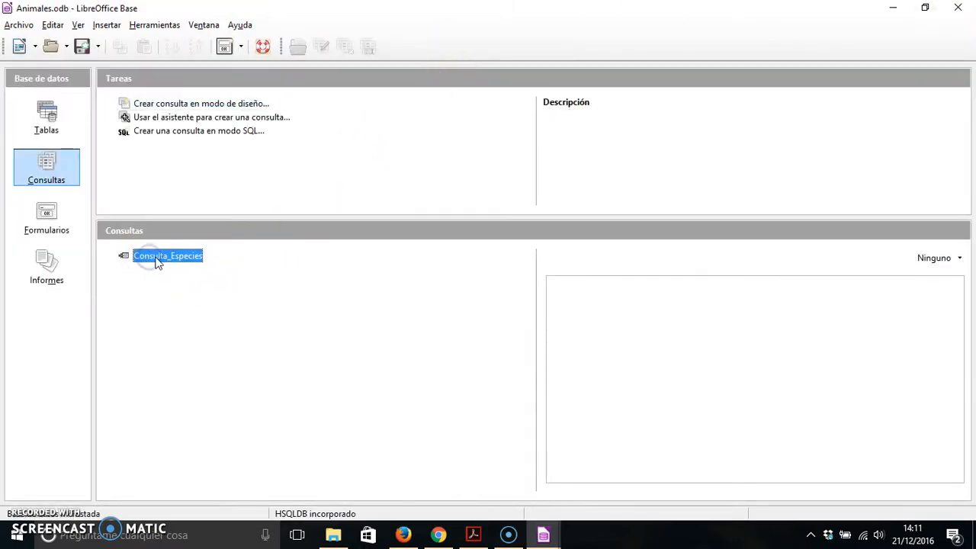
{"action": "right_click", "coordinate": [165, 261]}
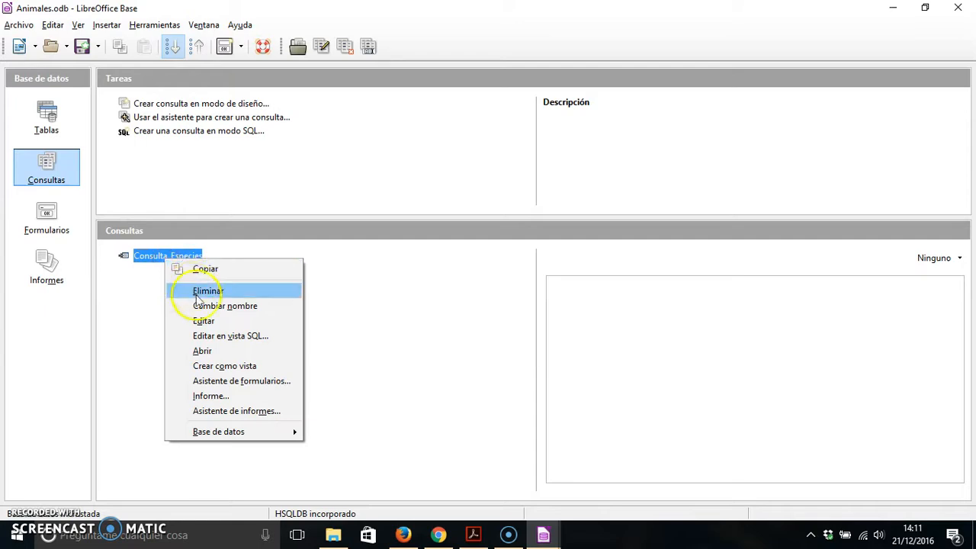
{"action": "left_click", "coordinate": [236, 338]}
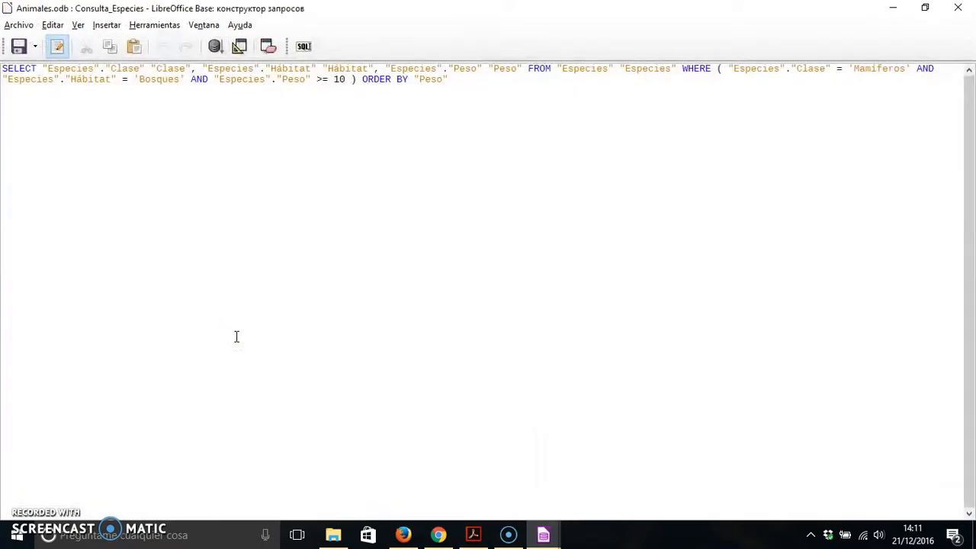
{"action": "left_click", "coordinate": [32, 79]}
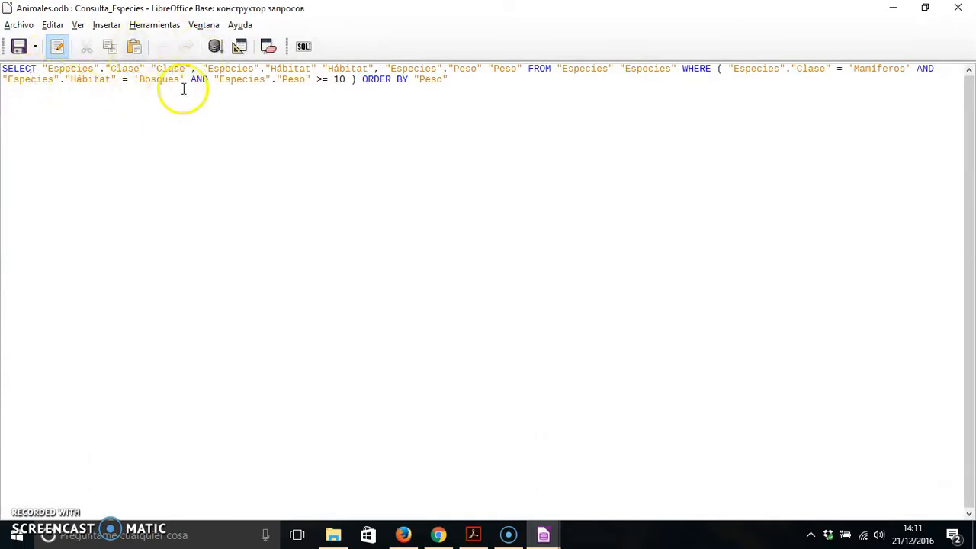
Replace the column list after SELECT with * in the SQL statement and run the query.
{"action": "left_click_drag", "start_coordinate": [42, 69], "coordinate": [528, 73]}
{"action": "key", "text": "Delete"}
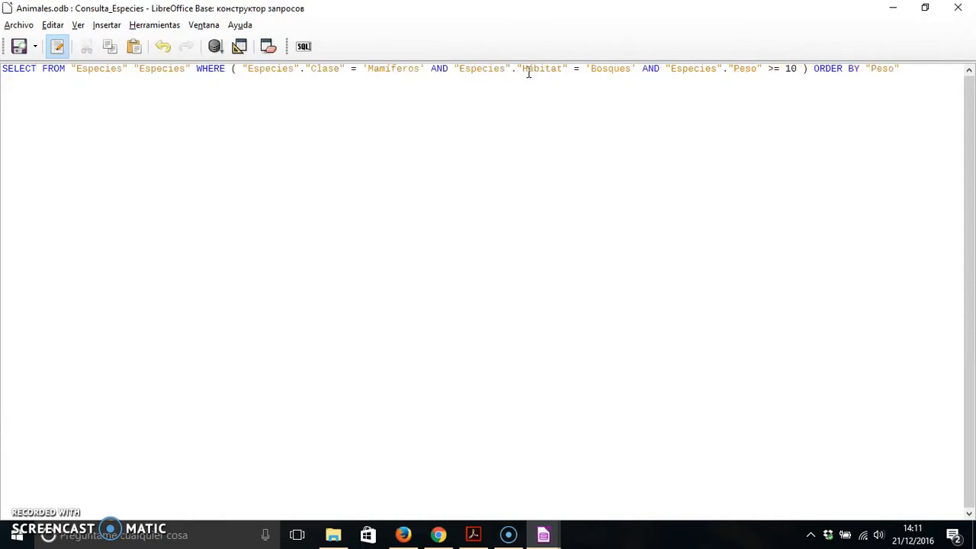
{"action": "type", "text": "*"}
{"action": "left_click", "coordinate": [521, 72]}
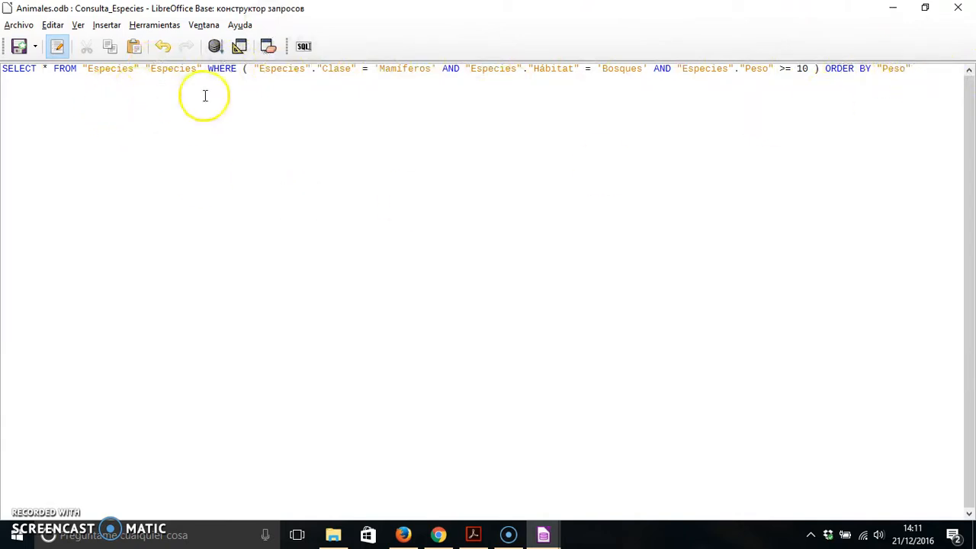
{"action": "left_click", "coordinate": [215, 47]}
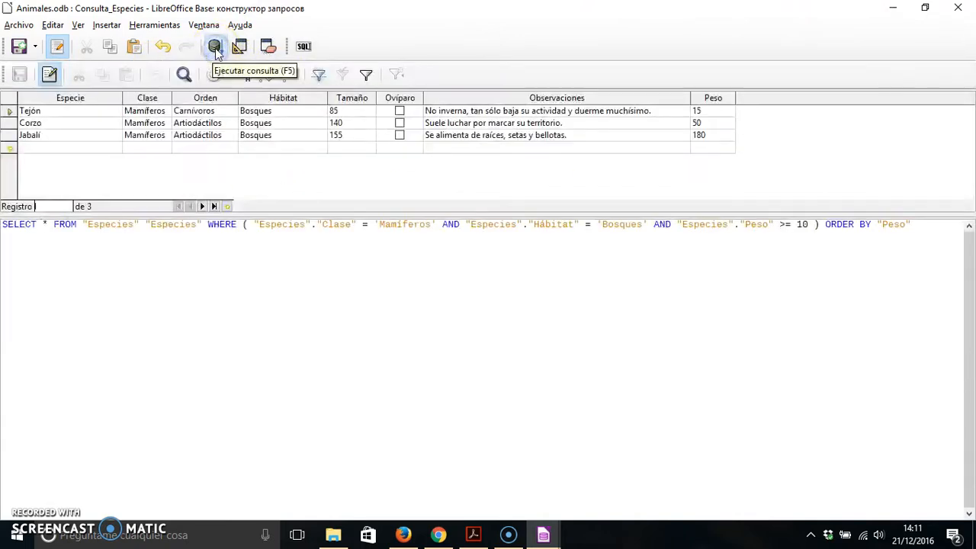